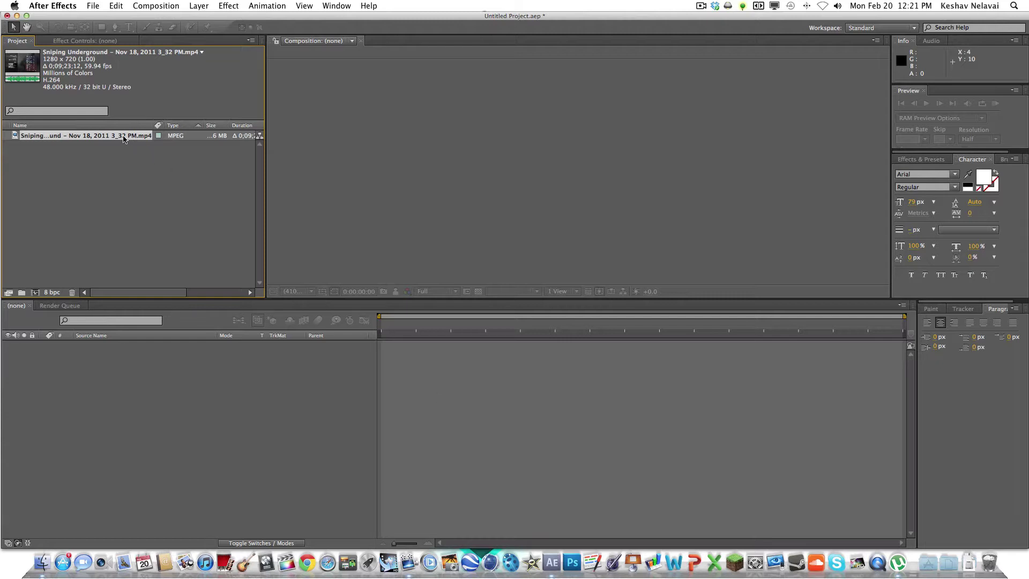
- Build a composition from the Sniping Underground clip, trim its out-point near 4:07, and slide it earlier
{"action": "left_click_drag", "start_coordinate": [123, 140], "coordinate": [298, 450]}
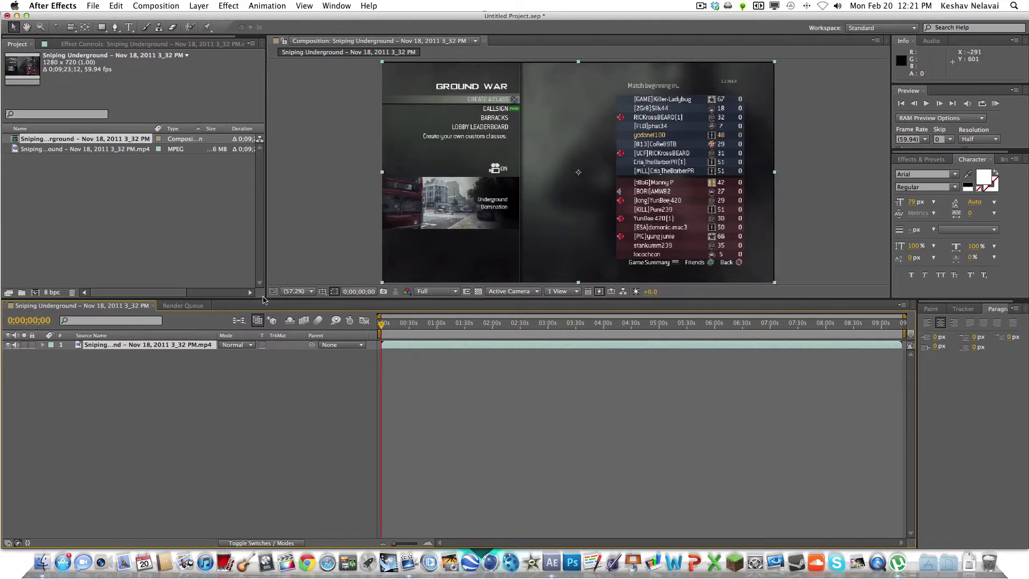
{"action": "left_click", "coordinate": [528, 324]}
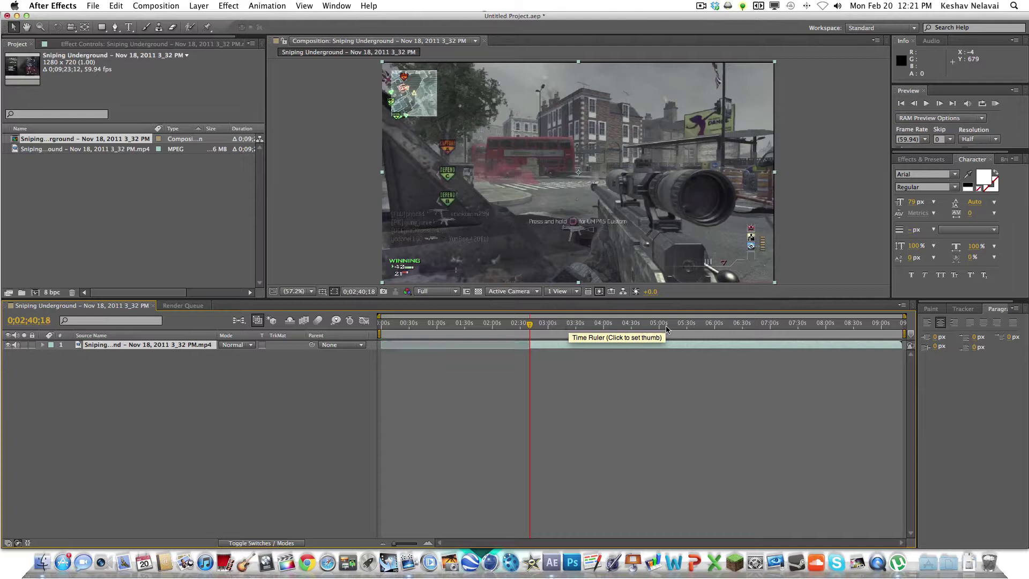
{"action": "left_click_drag", "start_coordinate": [568, 325], "coordinate": [609, 325]}
{"action": "key", "text": "alt+]"}
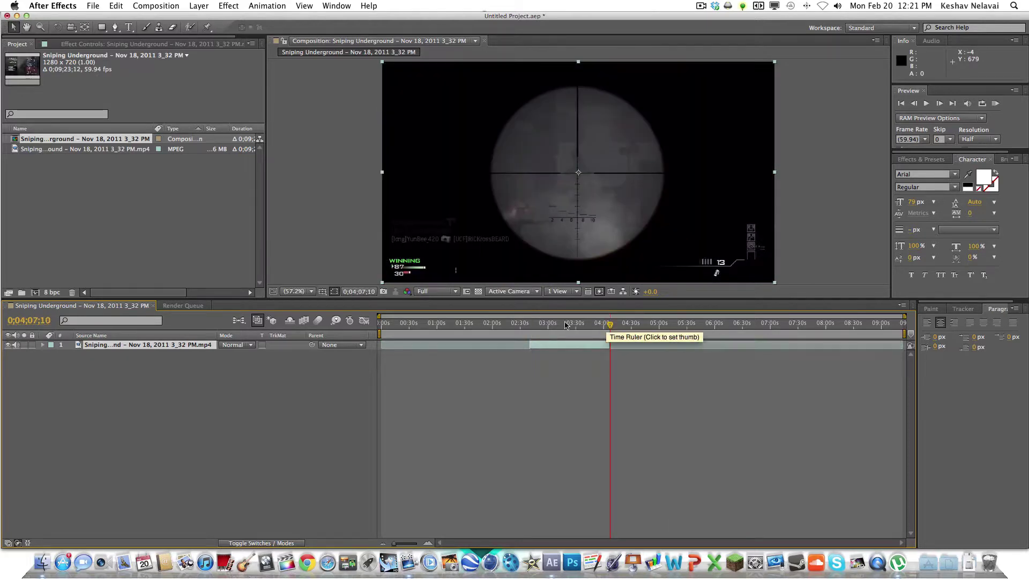
{"action": "left_click", "coordinate": [564, 323]}
{"action": "left_click_drag", "start_coordinate": [543, 346], "coordinate": [438, 325]}
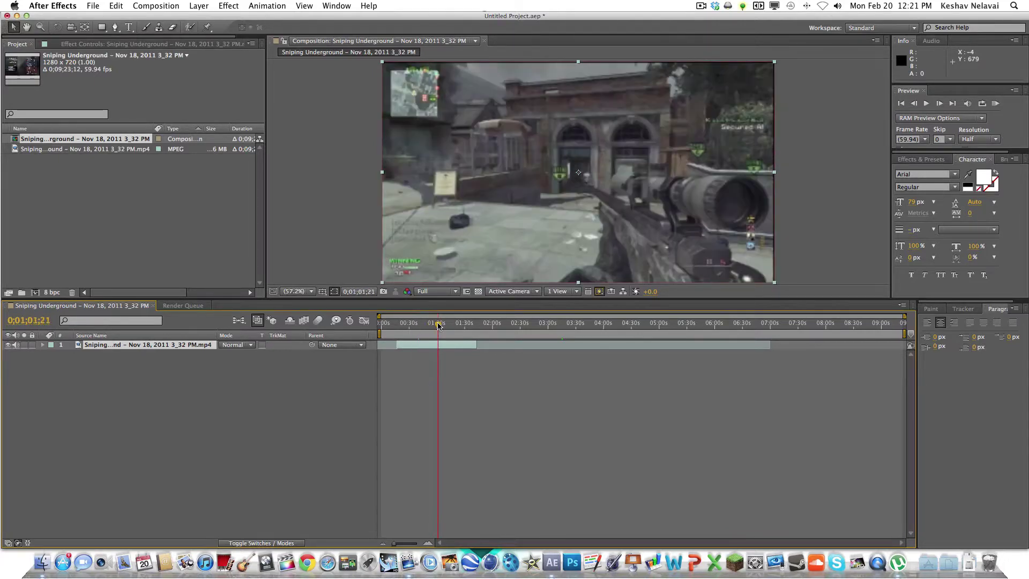
- Apply the Curves color-correction effect to the gameplay layer
{"action": "right_click", "coordinate": [140, 349]}
{"action": "mouse_move", "coordinate": [145, 349]}
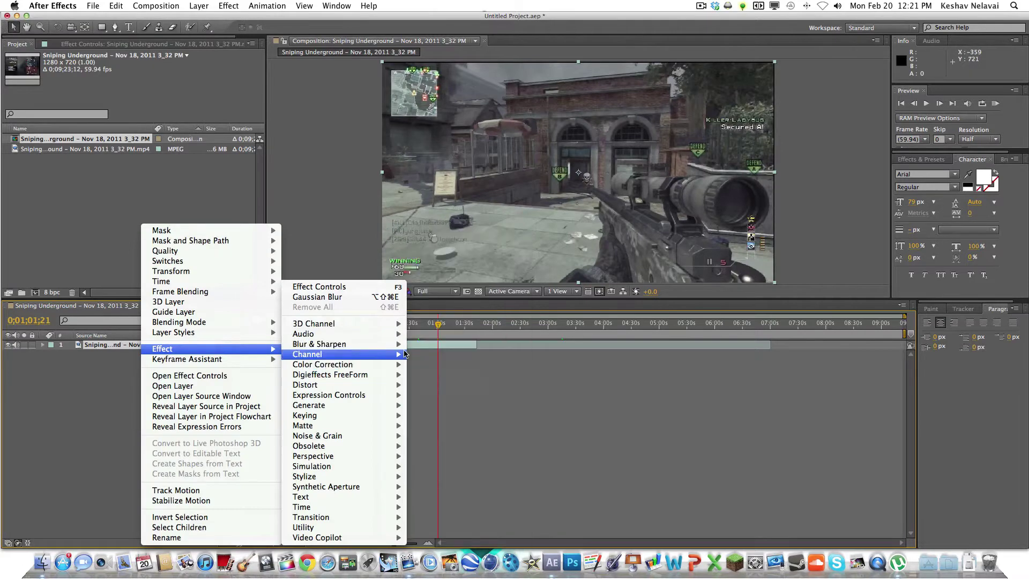
{"action": "mouse_move", "coordinate": [377, 365]}
{"action": "left_click", "coordinate": [432, 396]}
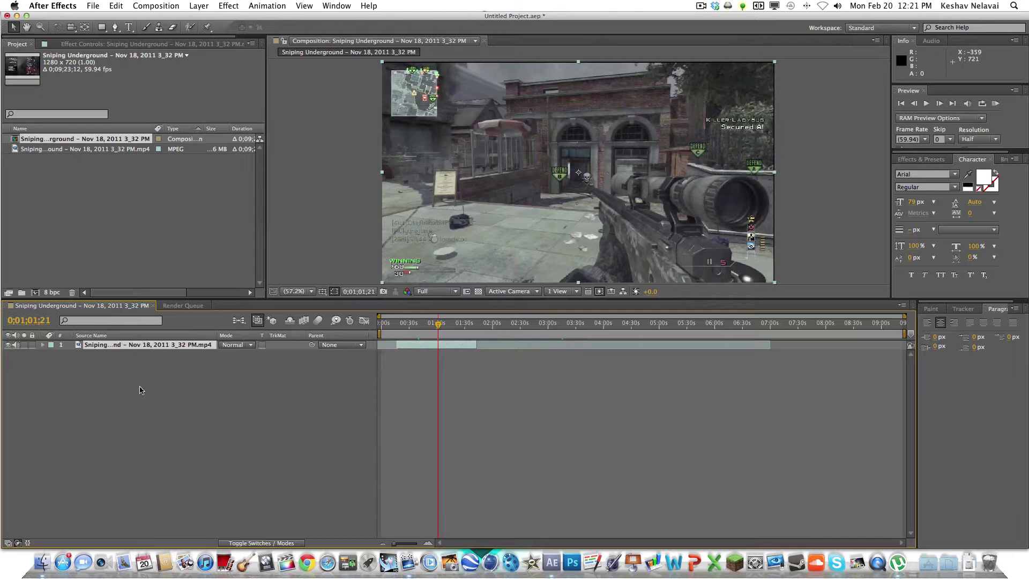
{"action": "right_click", "coordinate": [159, 353]}
{"action": "left_click", "coordinate": [91, 213]}
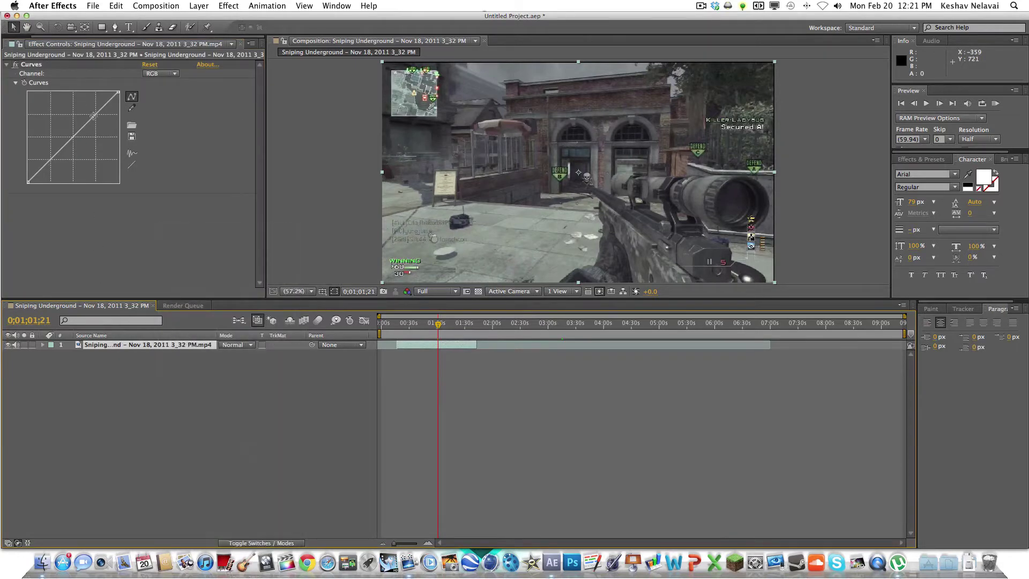
- Bend the RGB curve into an S, raising highlights and lowering shadows
{"action": "left_click", "coordinate": [159, 74]}
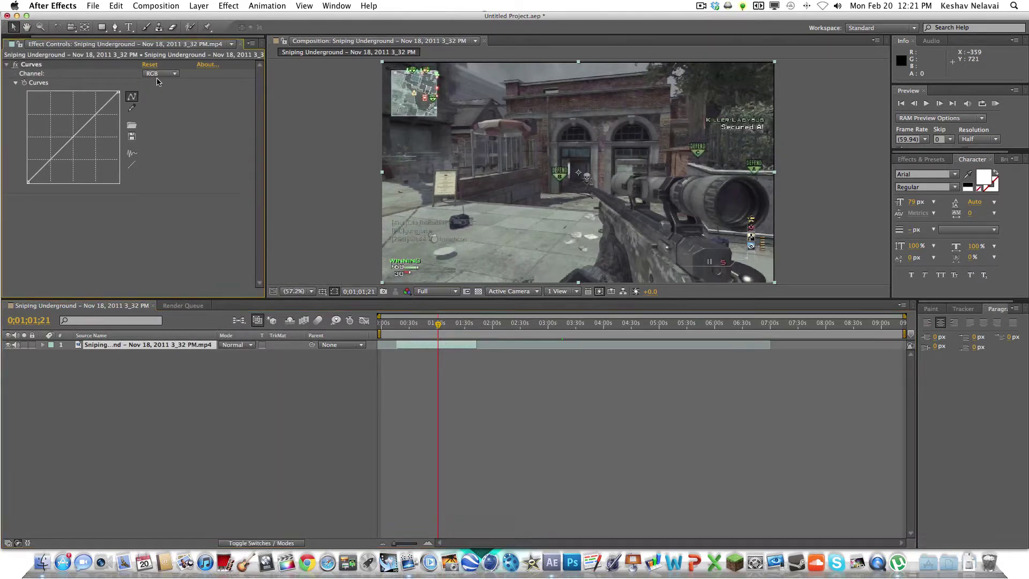
{"action": "left_click", "coordinate": [153, 154]}
{"action": "left_click_drag", "start_coordinate": [95, 113], "coordinate": [91, 113]}
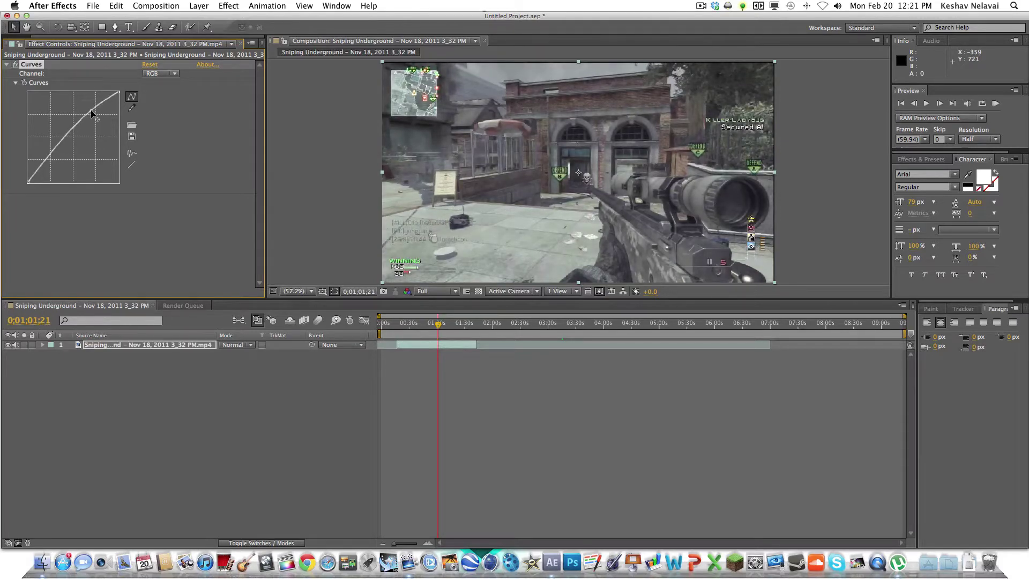
{"action": "left_click_drag", "start_coordinate": [50, 153], "coordinate": [54, 168]}
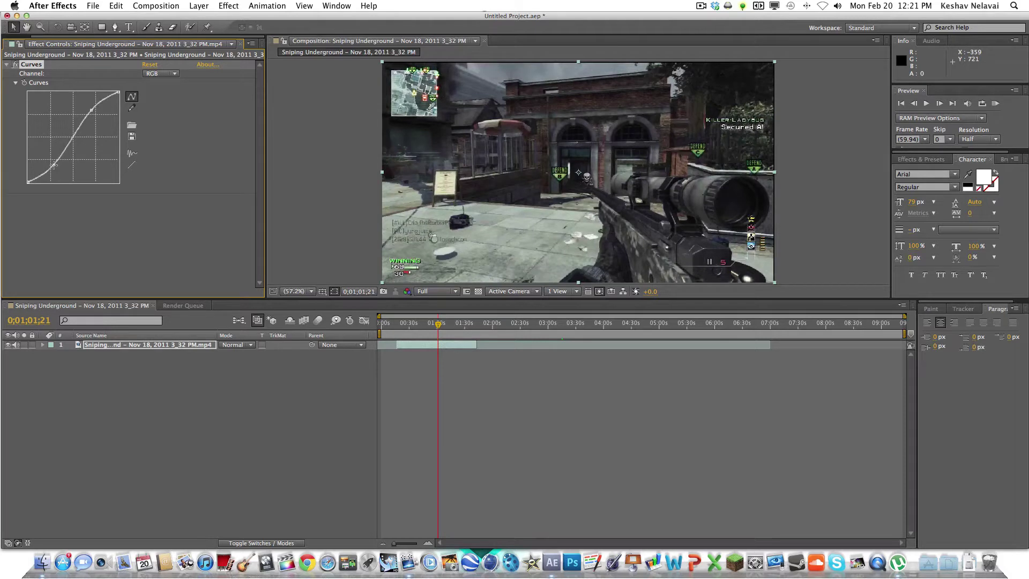
- Shape the Red channel curve into an S, raising highlights and lowering shadows
{"action": "left_click", "coordinate": [161, 73]}
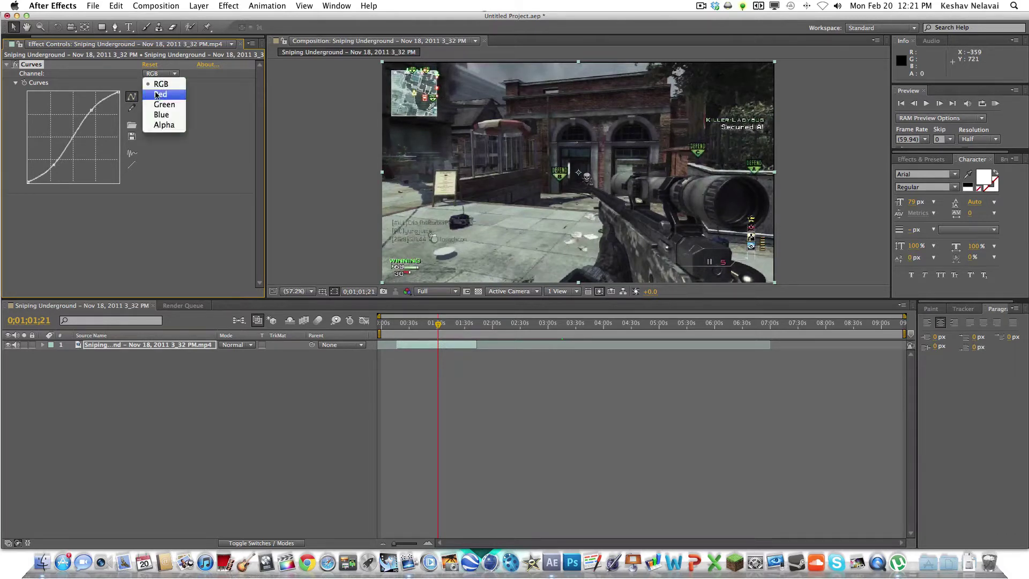
{"action": "left_click", "coordinate": [157, 91]}
{"action": "left_click_drag", "start_coordinate": [96, 119], "coordinate": [92, 110]}
{"action": "left_click_drag", "start_coordinate": [45, 163], "coordinate": [55, 165]}
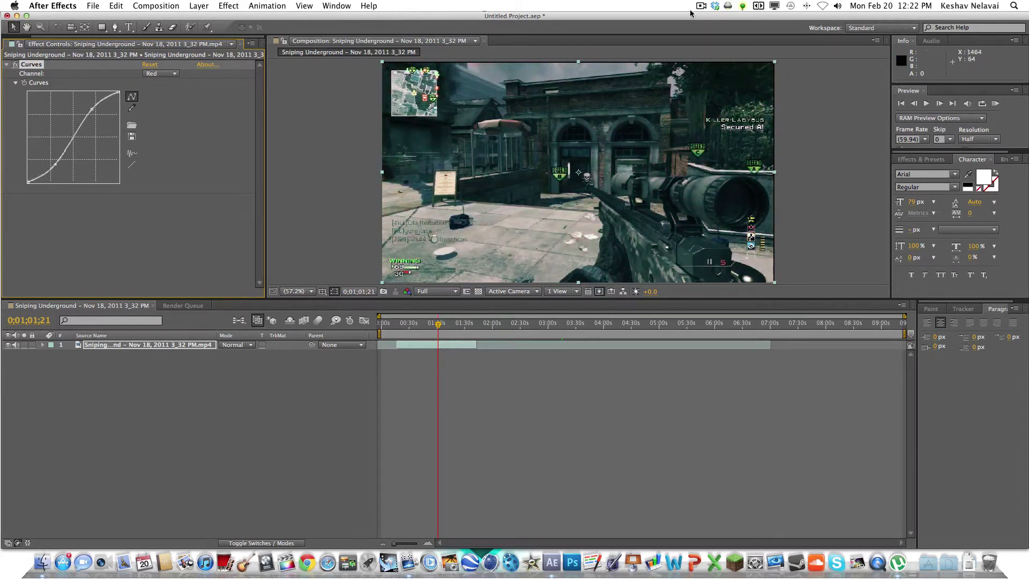
{"action": "left_click", "coordinate": [166, 94]}
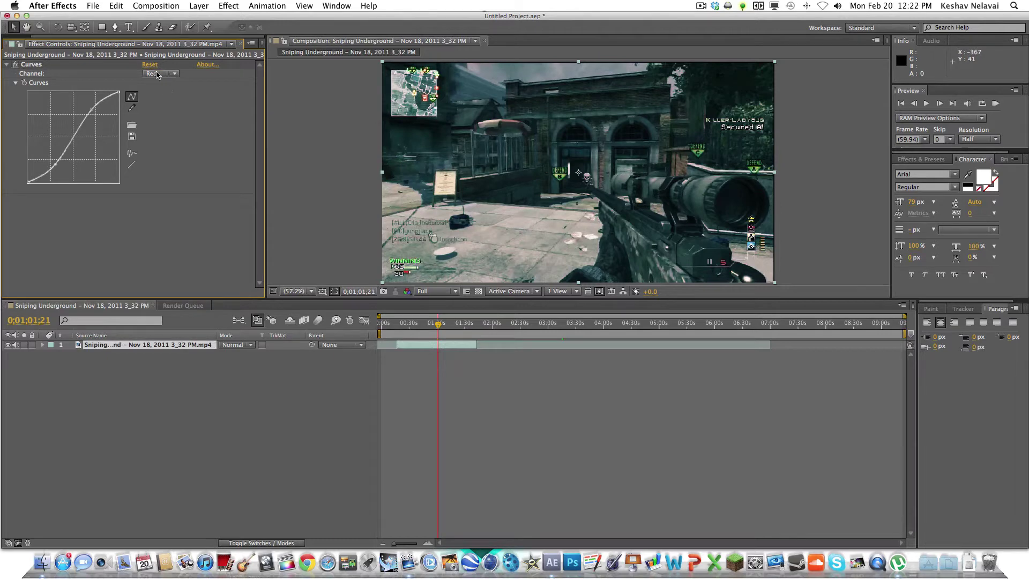
- Shape the Green channel curve into an S
{"action": "left_click", "coordinate": [157, 75]}
{"action": "left_click", "coordinate": [156, 105]}
{"action": "left_click_drag", "start_coordinate": [95, 115], "coordinate": [94, 112]}
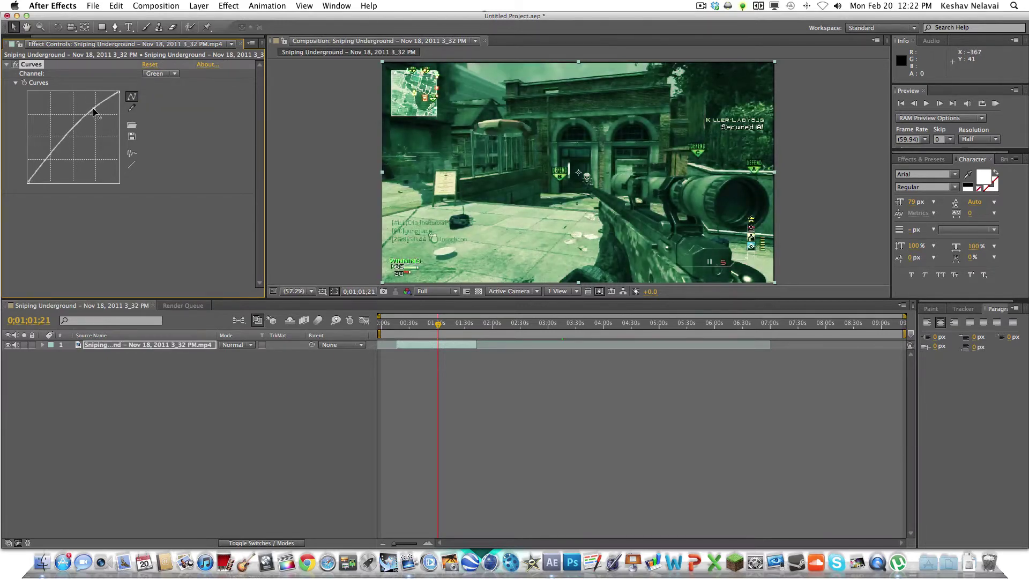
{"action": "left_click_drag", "start_coordinate": [55, 154], "coordinate": [52, 170]}
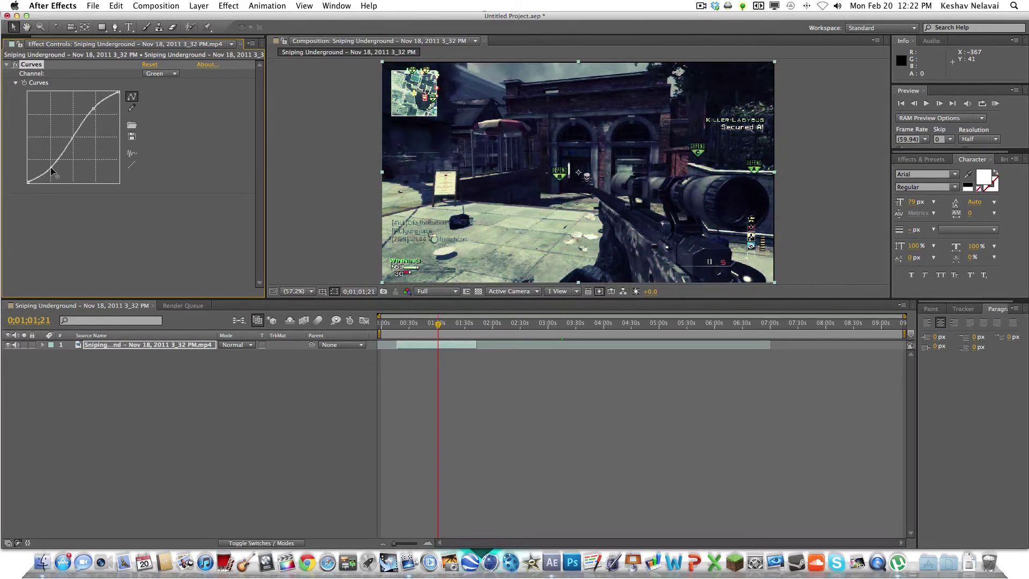
{"action": "left_click", "coordinate": [154, 81]}
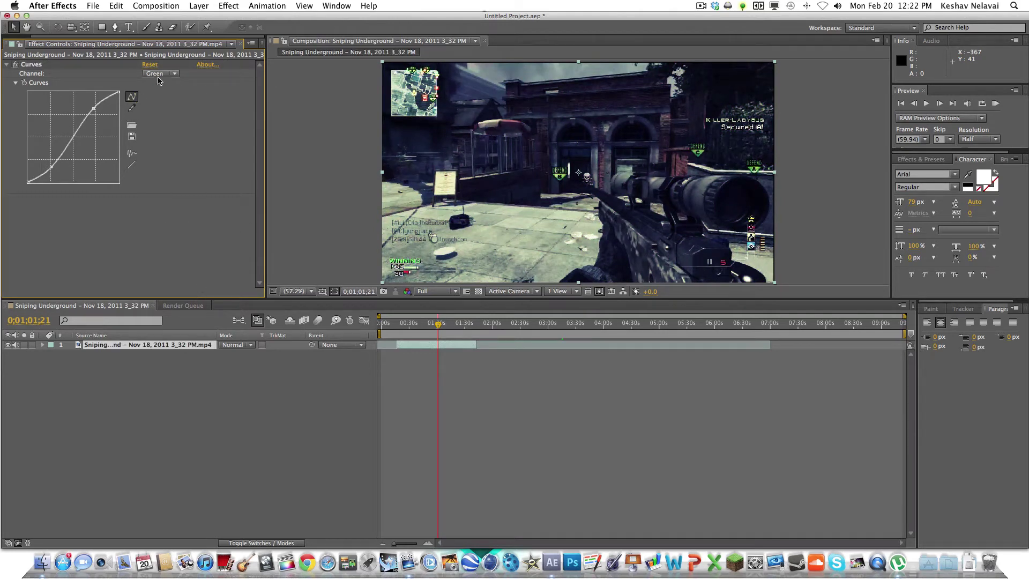
- Shape the Blue channel curve into an S for a cool blue-green tint
{"action": "left_click", "coordinate": [158, 75]}
{"action": "left_click", "coordinate": [158, 117]}
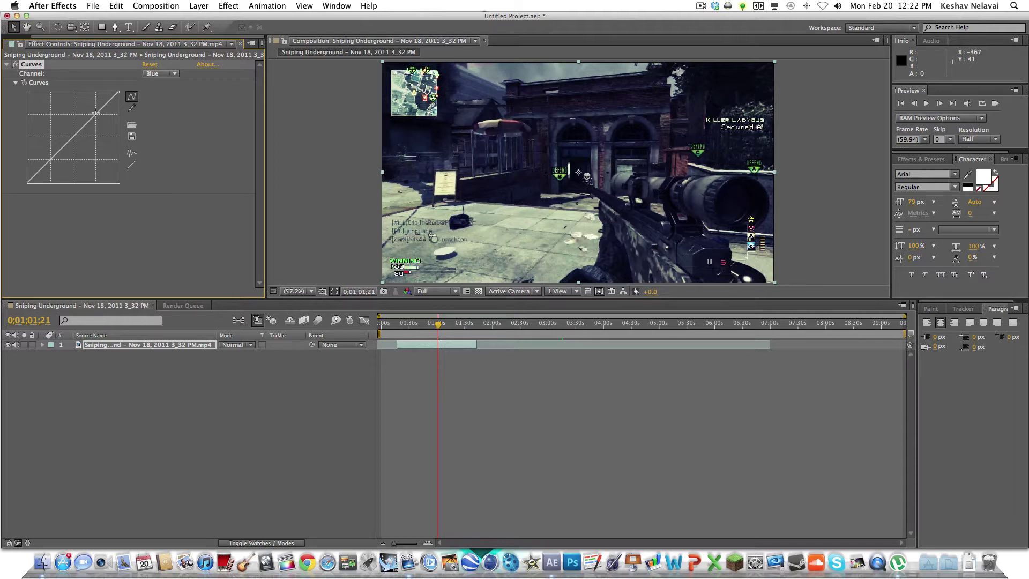
{"action": "left_click_drag", "start_coordinate": [97, 114], "coordinate": [98, 119]}
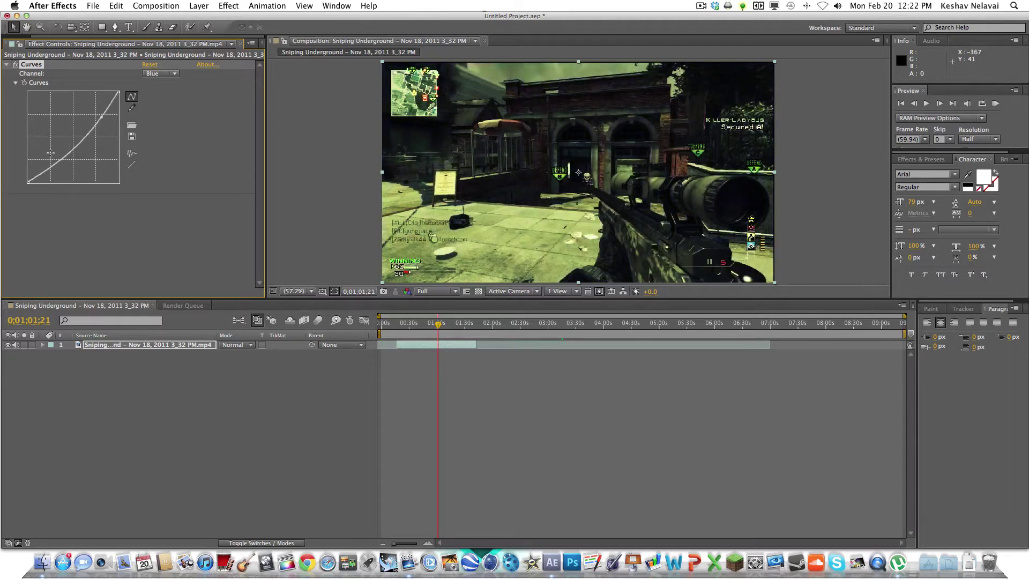
{"action": "left_click_drag", "start_coordinate": [50, 154], "coordinate": [47, 158]}
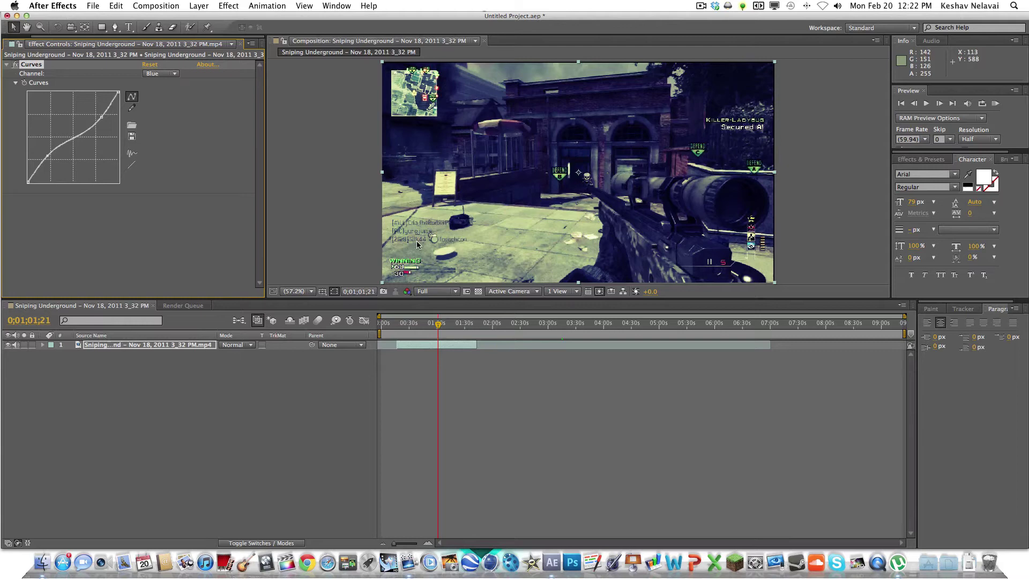
{"action": "scroll", "coordinate": [417, 244], "scroll_direction": "down", "scroll_amount": 1}
{"action": "scroll", "coordinate": [423, 246], "scroll_direction": "up", "scroll_amount": 1}
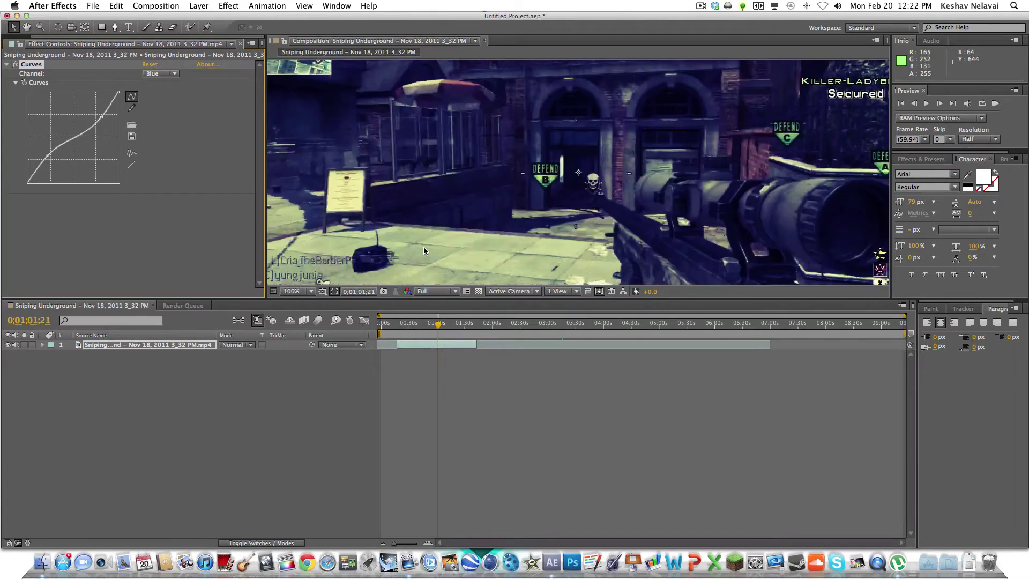
{"action": "scroll", "coordinate": [423, 246], "scroll_direction": "down", "scroll_amount": 1}
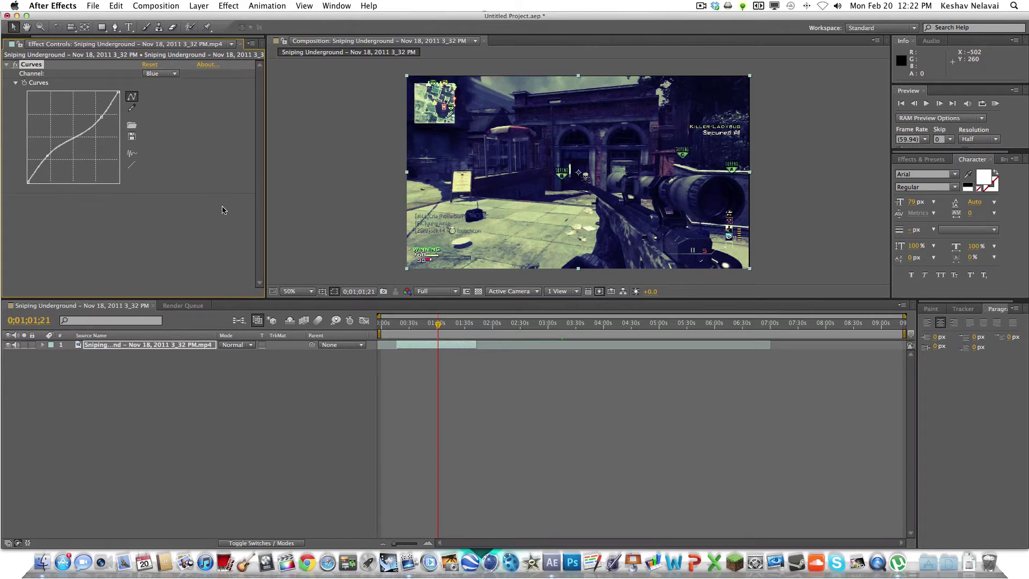
- Add a Levels effect to the clip and collapse the Curves graph
{"action": "right_click", "coordinate": [164, 348]}
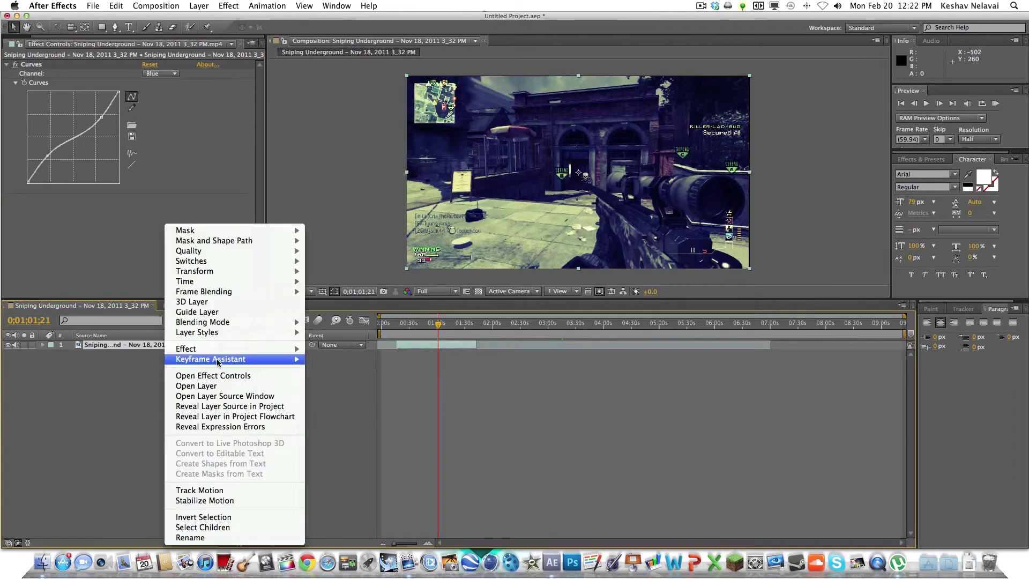
{"action": "mouse_move", "coordinate": [278, 349]}
{"action": "mouse_move", "coordinate": [344, 367]}
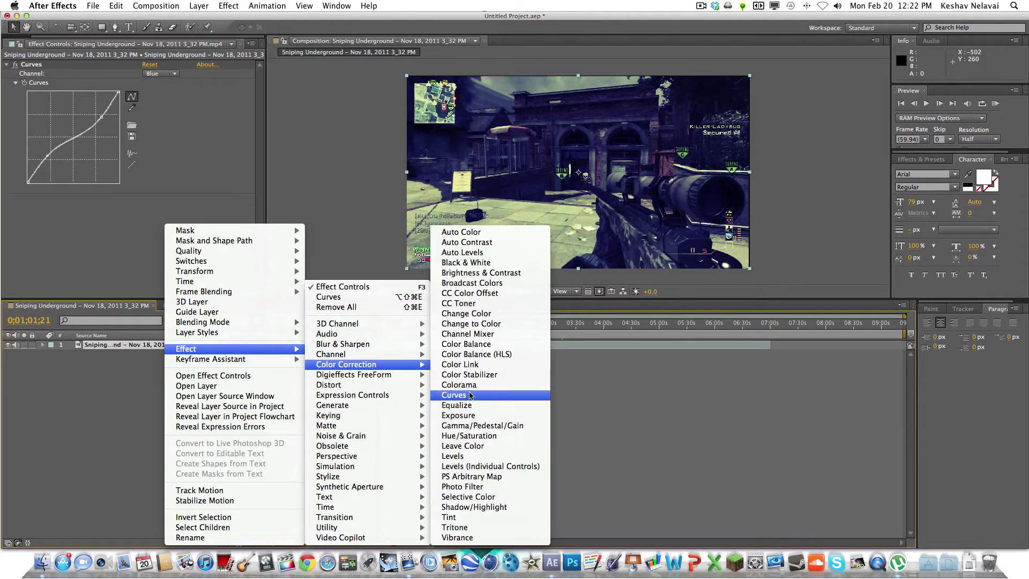
{"action": "left_click", "coordinate": [458, 456]}
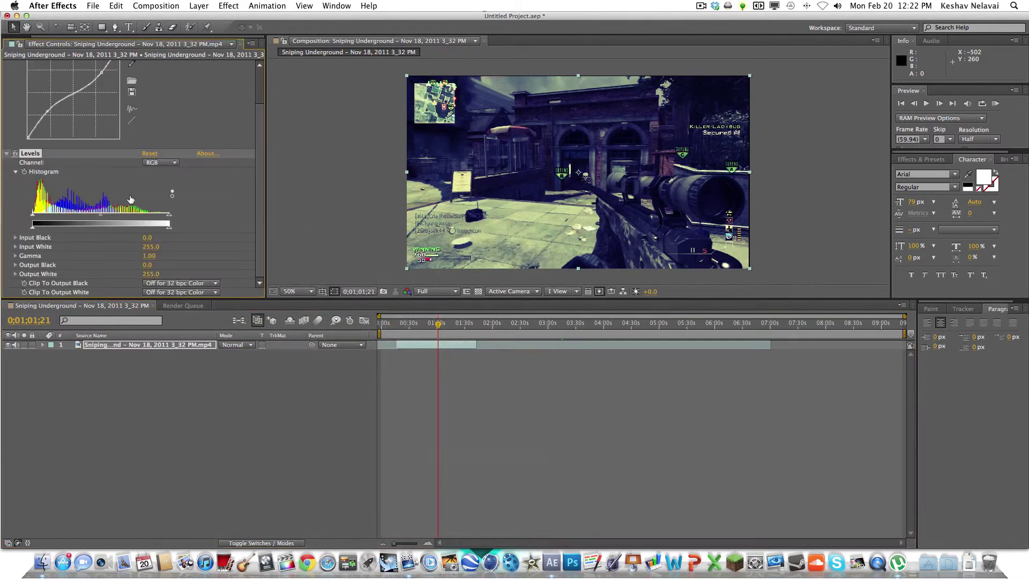
{"action": "scroll", "coordinate": [104, 192], "scroll_direction": "up", "scroll_amount": 3}
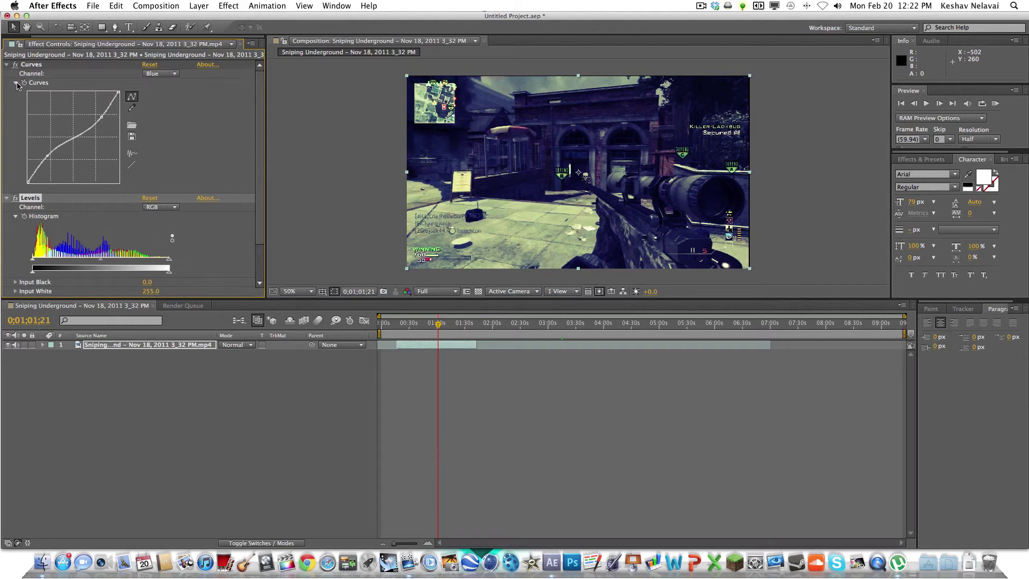
{"action": "left_click", "coordinate": [16, 83]}
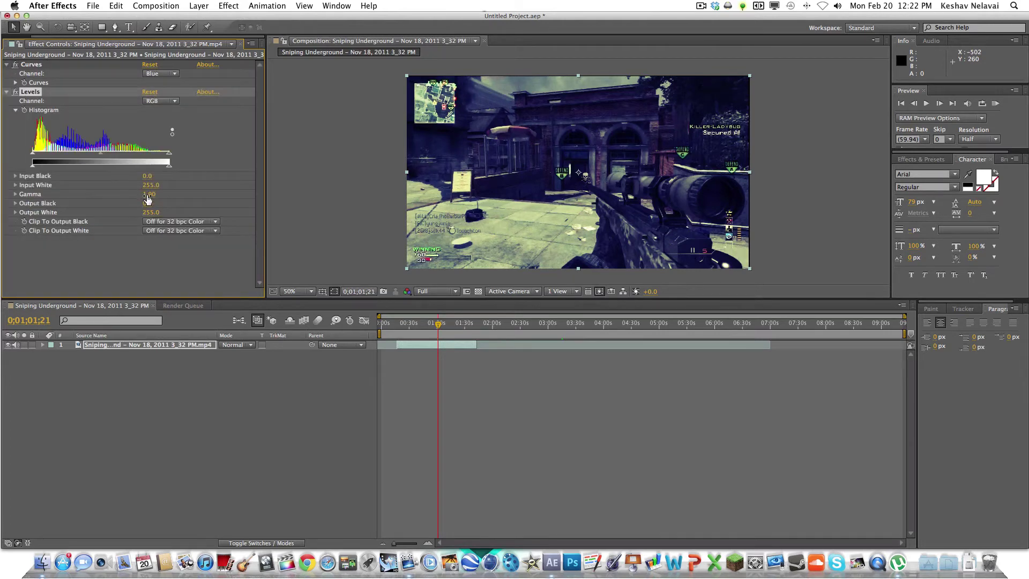
- Set Levels Gamma to 1.34 and Output White to 280.5, then collapse Levels
{"action": "left_click_drag", "start_coordinate": [148, 197], "coordinate": [167, 194]}
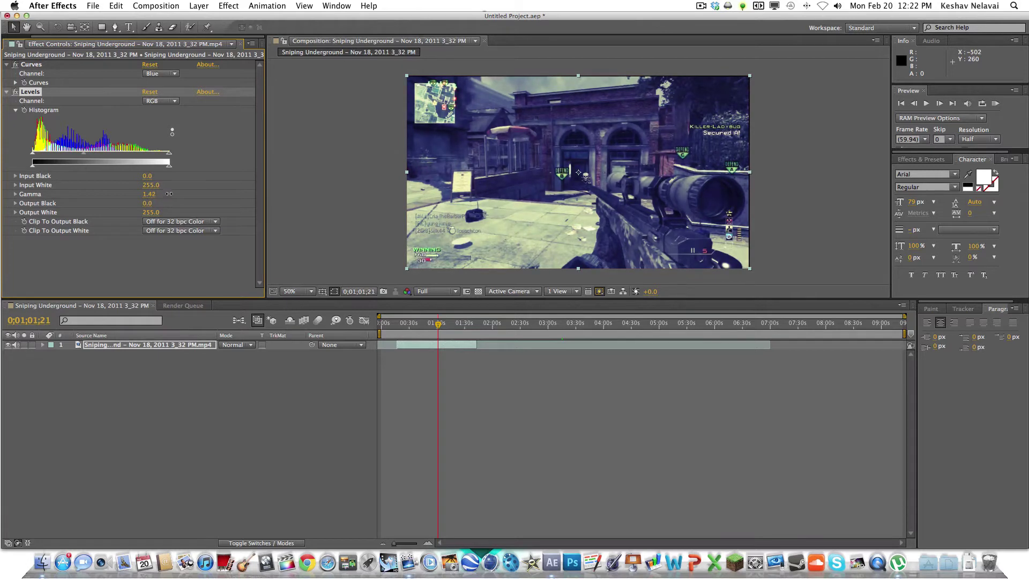
{"action": "mouse_move", "coordinate": [168, 193]}
{"action": "left_mouse_down"}
{"action": "mouse_move", "coordinate": [160, 198]}
{"action": "mouse_move", "coordinate": [172, 200]}
{"action": "left_mouse_up"}
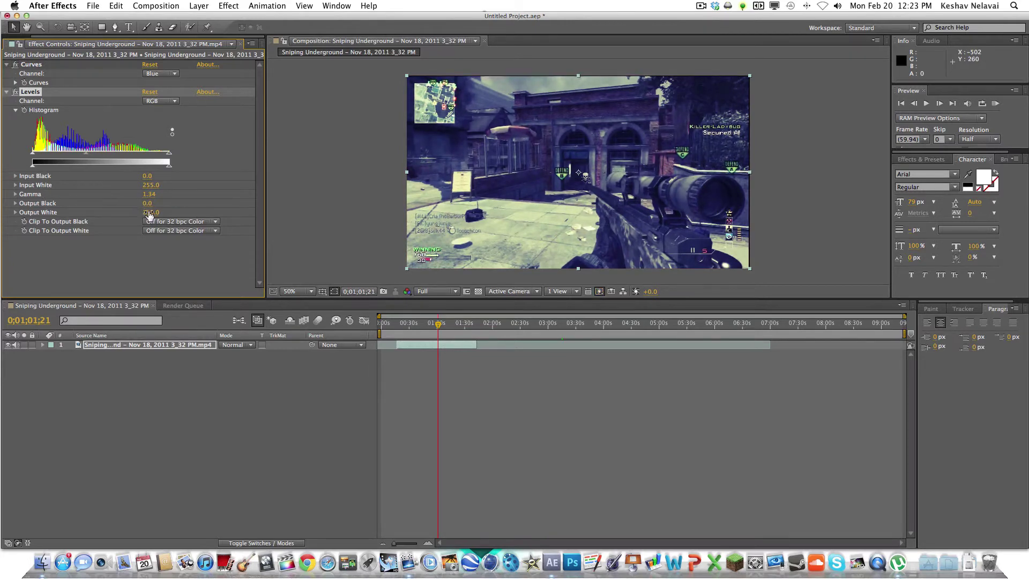
{"action": "mouse_move", "coordinate": [146, 212]}
{"action": "left_mouse_down"}
{"action": "mouse_move", "coordinate": [164, 210]}
{"action": "mouse_move", "coordinate": [154, 212]}
{"action": "left_mouse_up"}
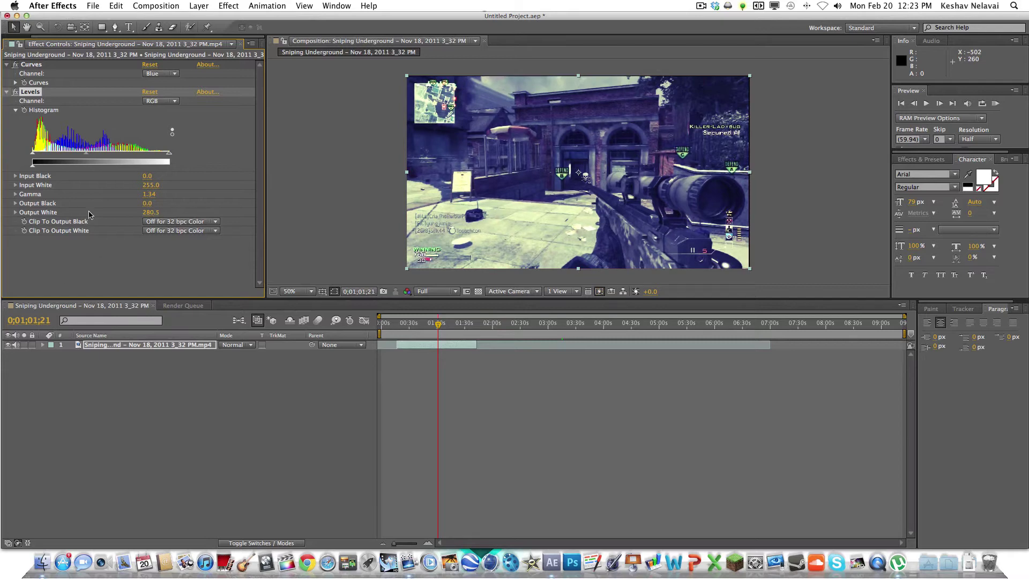
{"action": "left_click", "coordinate": [7, 92]}
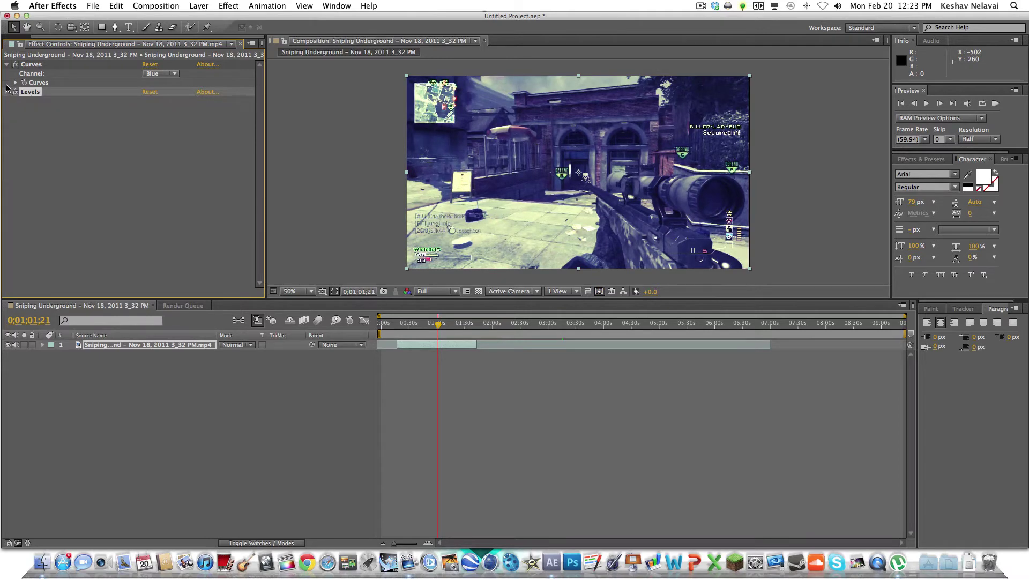
- Add CC Light Sweep from Generate and drag its centre down to 670, 356
{"action": "right_click", "coordinate": [109, 347]}
{"action": "mouse_move", "coordinate": [188, 349]}
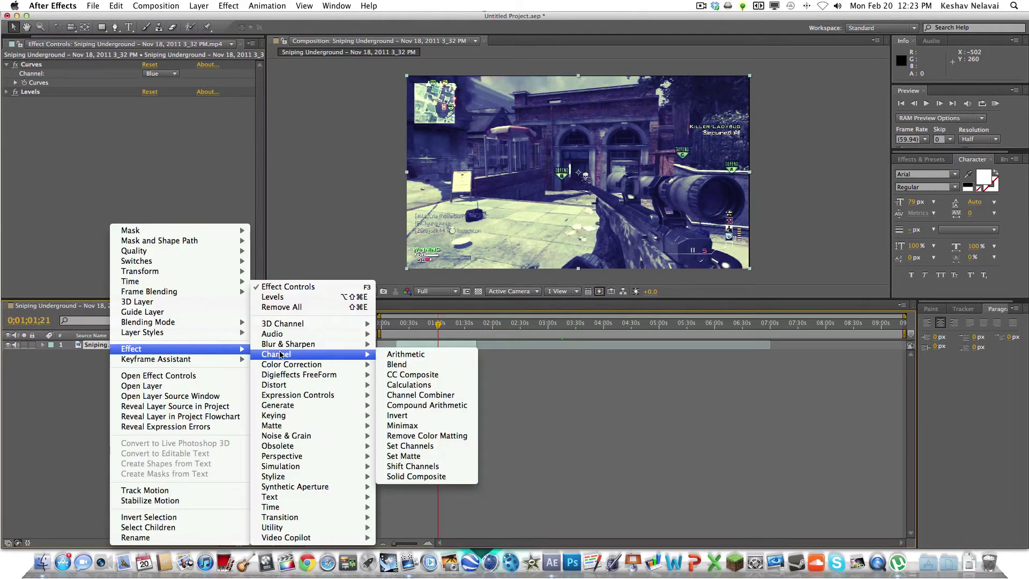
{"action": "mouse_move", "coordinate": [302, 406]}
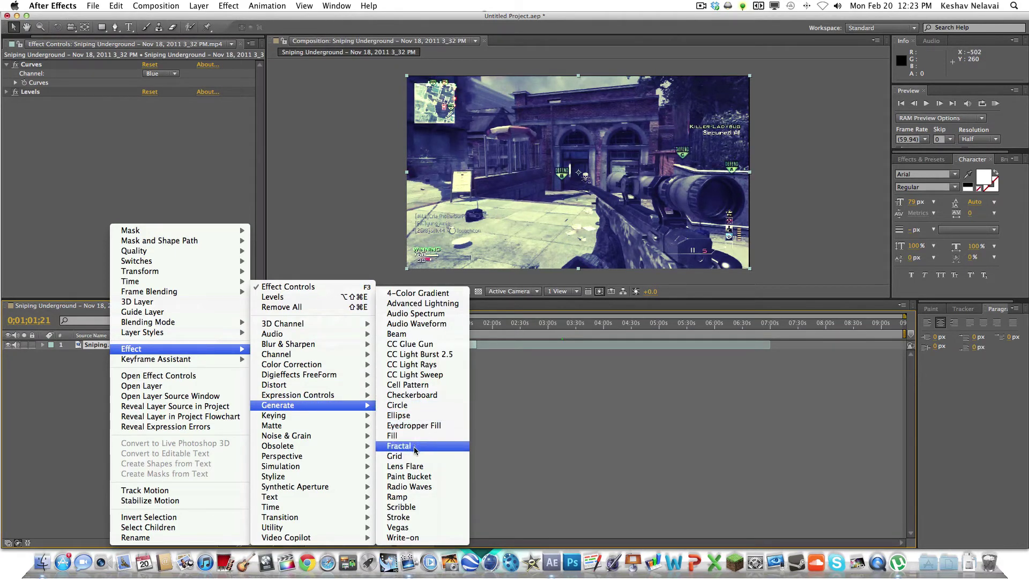
{"action": "left_click", "coordinate": [416, 375]}
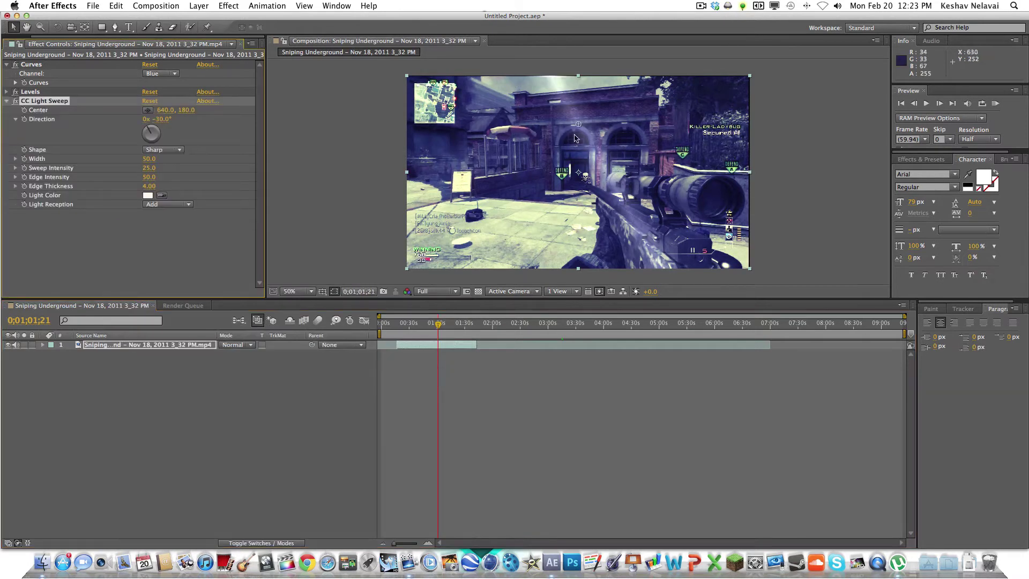
{"action": "left_click_drag", "start_coordinate": [578, 127], "coordinate": [586, 173]}
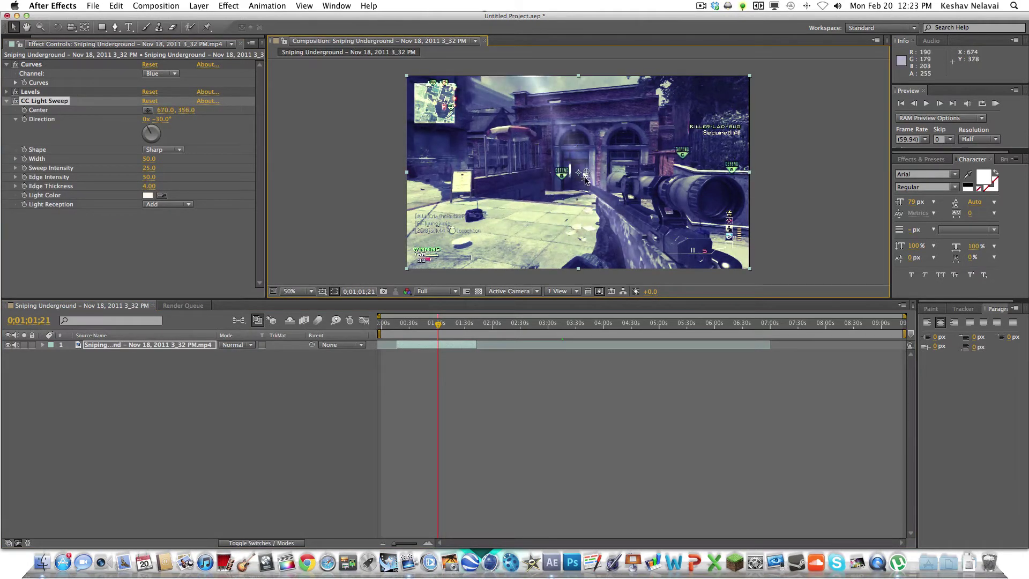
- Set the light sweep Direction to 90°
{"action": "left_click_drag", "start_coordinate": [145, 132], "coordinate": [143, 136]}
{"action": "left_click", "coordinate": [157, 119]}
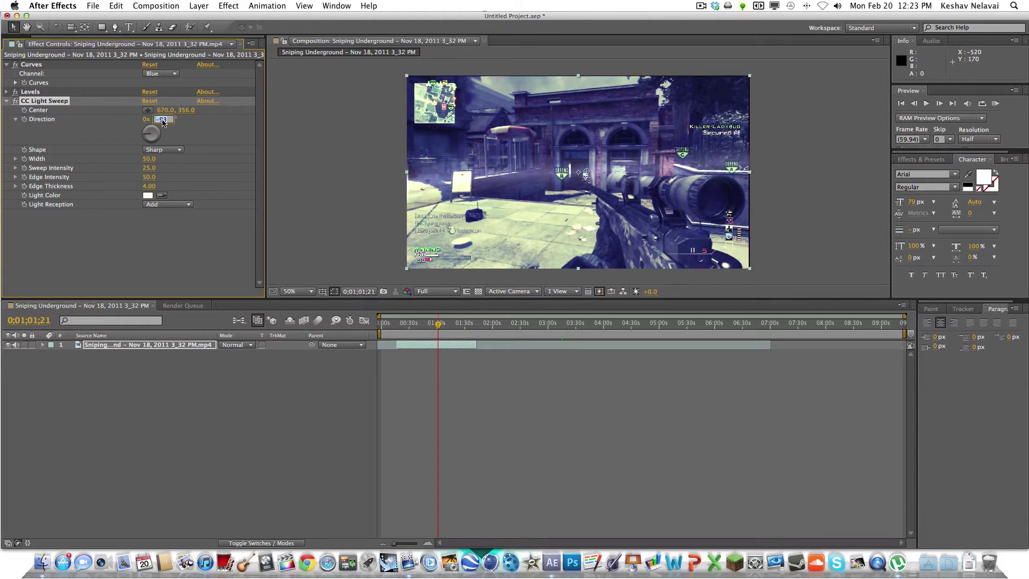
{"action": "type", "text": "90"}
{"action": "key", "text": "Return"}
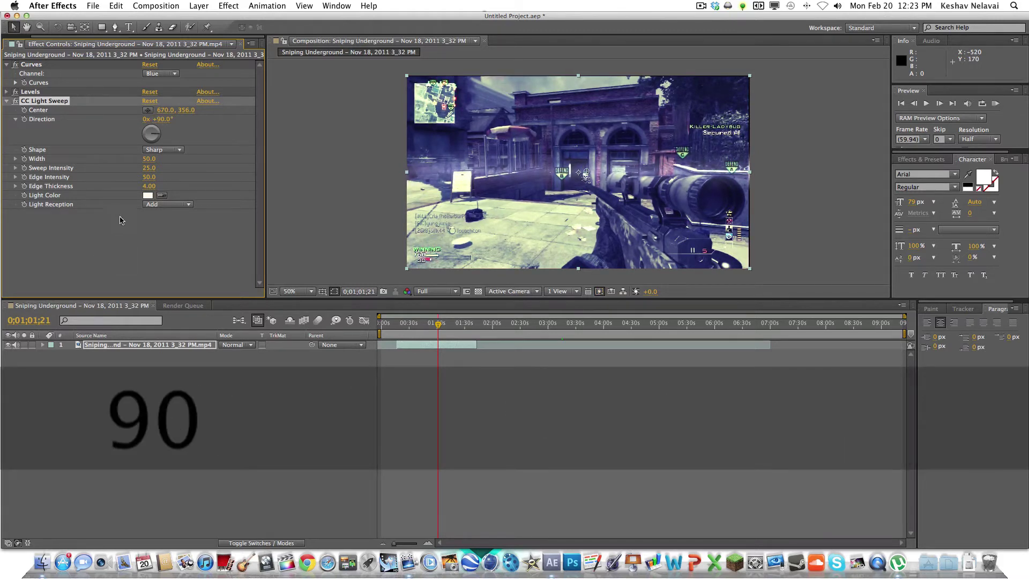
- Change the sweep Light Color to bright yellow (FCFF0F)
{"action": "left_click", "coordinate": [147, 195]}
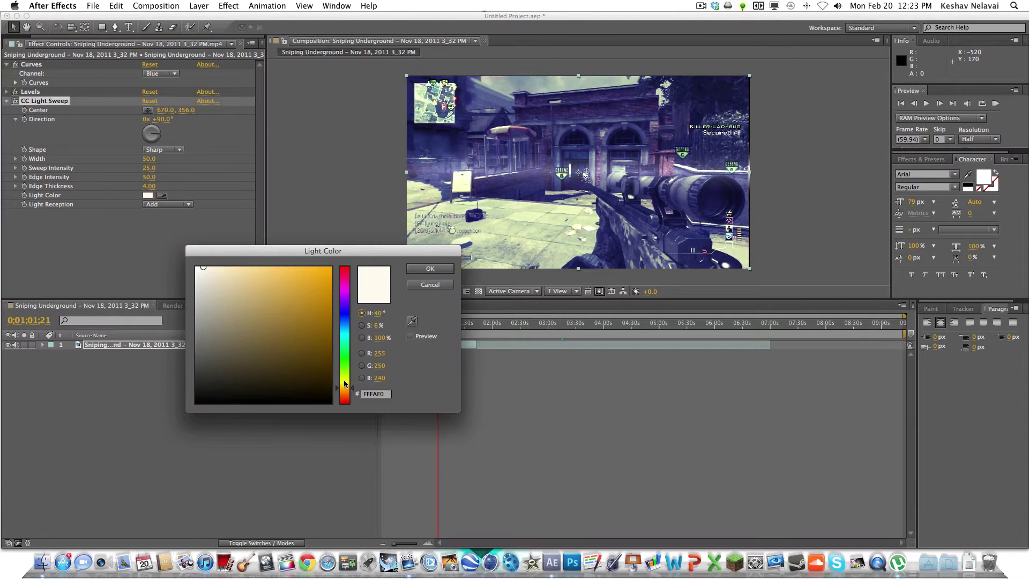
{"action": "left_click_drag", "start_coordinate": [344, 383], "coordinate": [344, 379]}
{"action": "left_click_drag", "start_coordinate": [312, 327], "coordinate": [323, 268]}
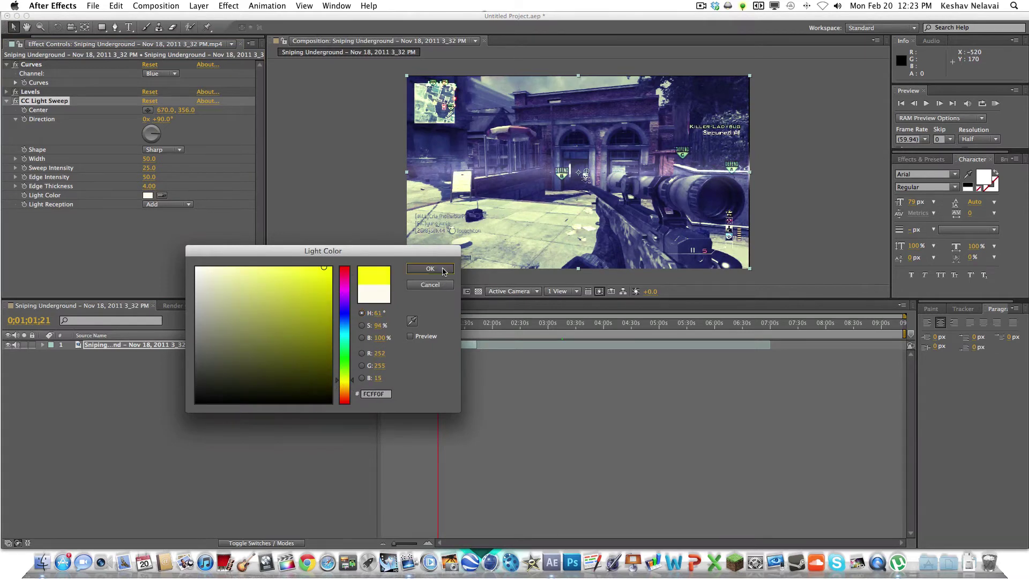
{"action": "left_click", "coordinate": [430, 268]}
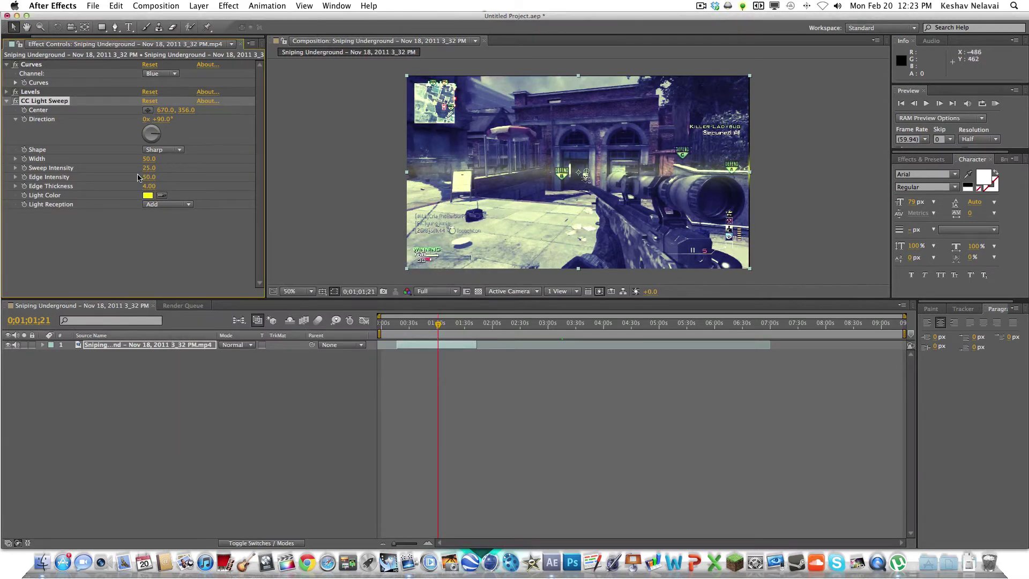
- Raise Sweep Intensity to 75 and move the band's centre to the top edge (632, 10)
{"action": "left_click_drag", "start_coordinate": [148, 167], "coordinate": [179, 170]}
{"action": "left_click_drag", "start_coordinate": [586, 172], "coordinate": [586, 169]}
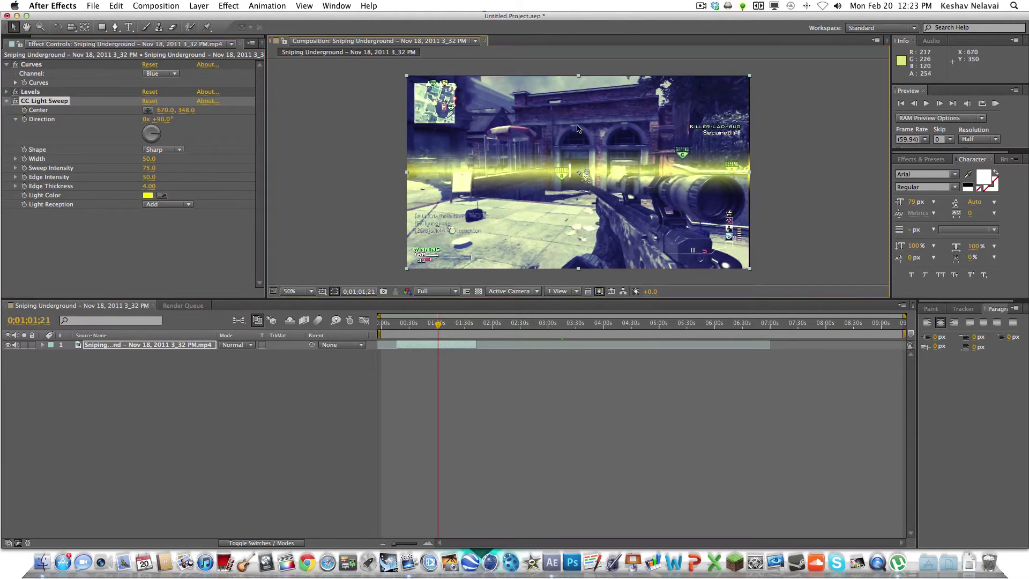
{"action": "left_click_drag", "start_coordinate": [577, 129], "coordinate": [577, 78]}
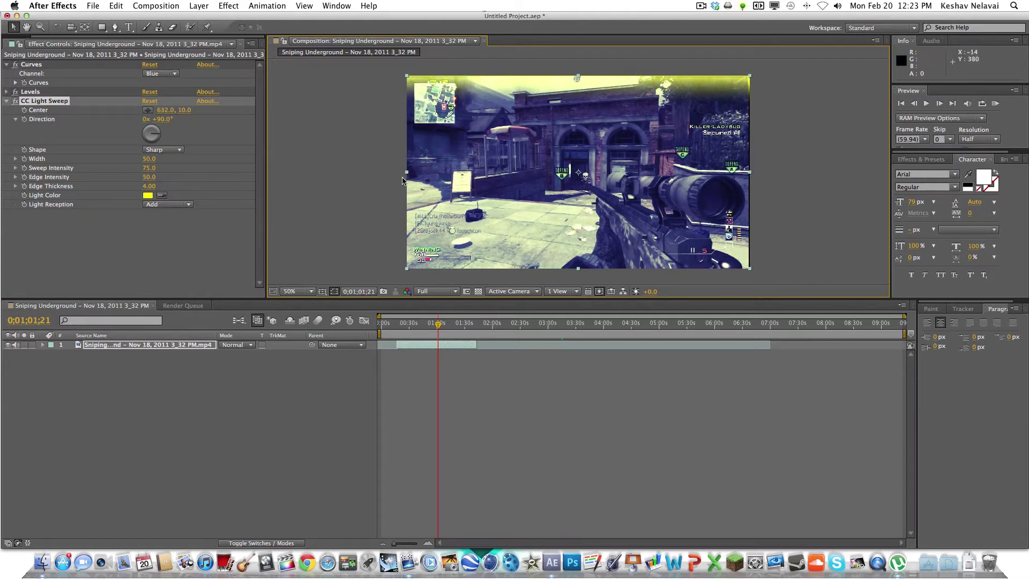
{"action": "left_click", "coordinate": [74, 105]}
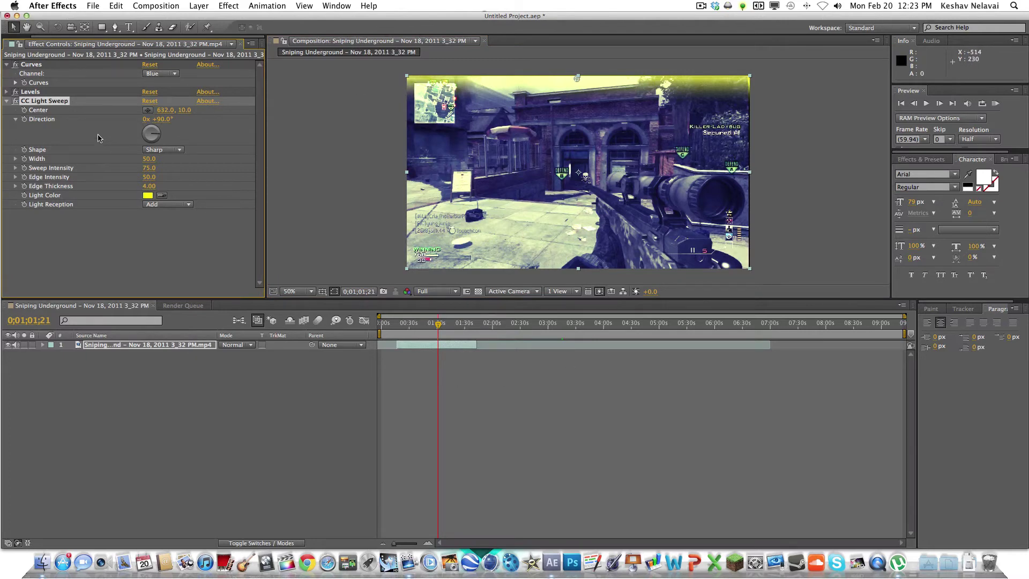
- Duplicate the sweep twice, placing the second copy along the bottom edge
{"action": "key", "text": "super+d"}
{"action": "left_click_drag", "start_coordinate": [573, 78], "coordinate": [581, 268]}
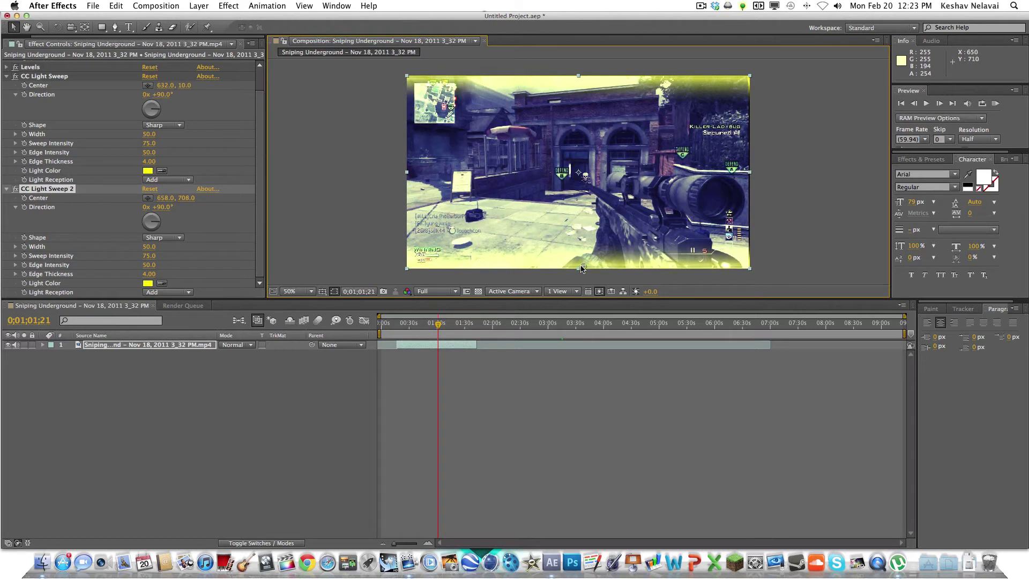
{"action": "key", "text": "super+d"}
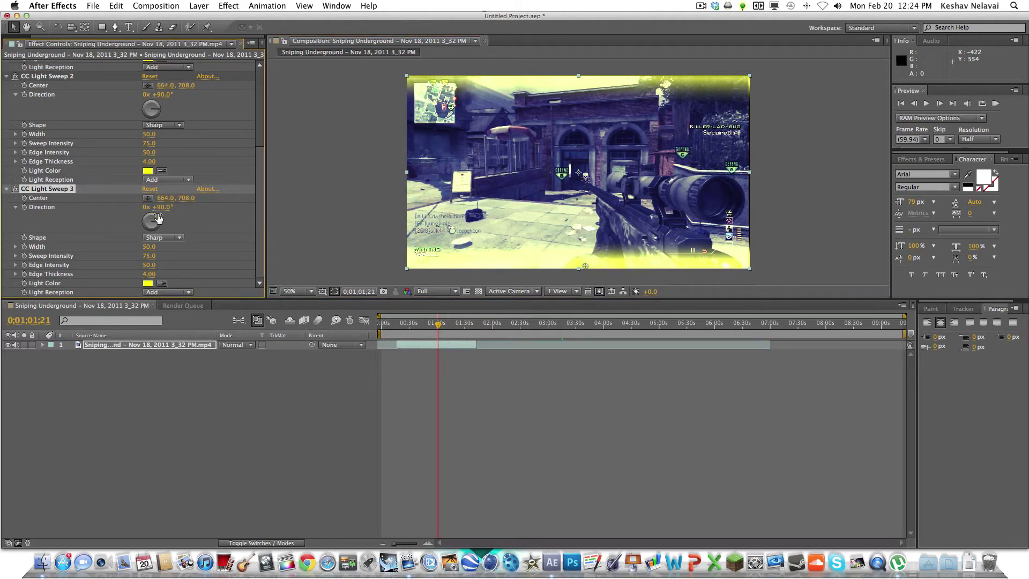
{"action": "left_click_drag", "start_coordinate": [158, 221], "coordinate": [152, 229]}
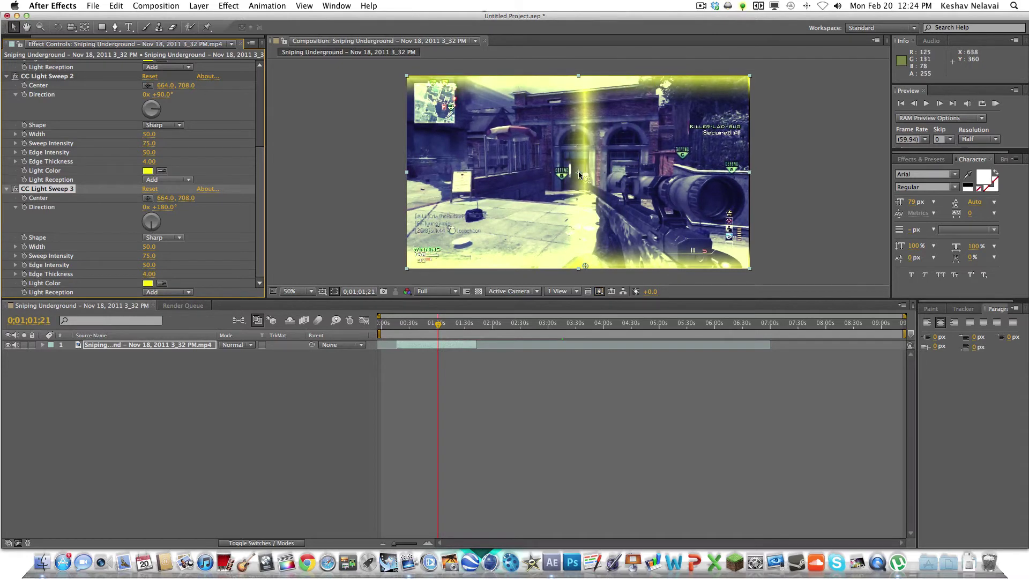
{"action": "mouse_move", "coordinate": [581, 175]}
{"action": "left_mouse_down"}
{"action": "mouse_move", "coordinate": [552, 173]}
{"action": "mouse_move", "coordinate": [570, 176]}
{"action": "left_mouse_up"}
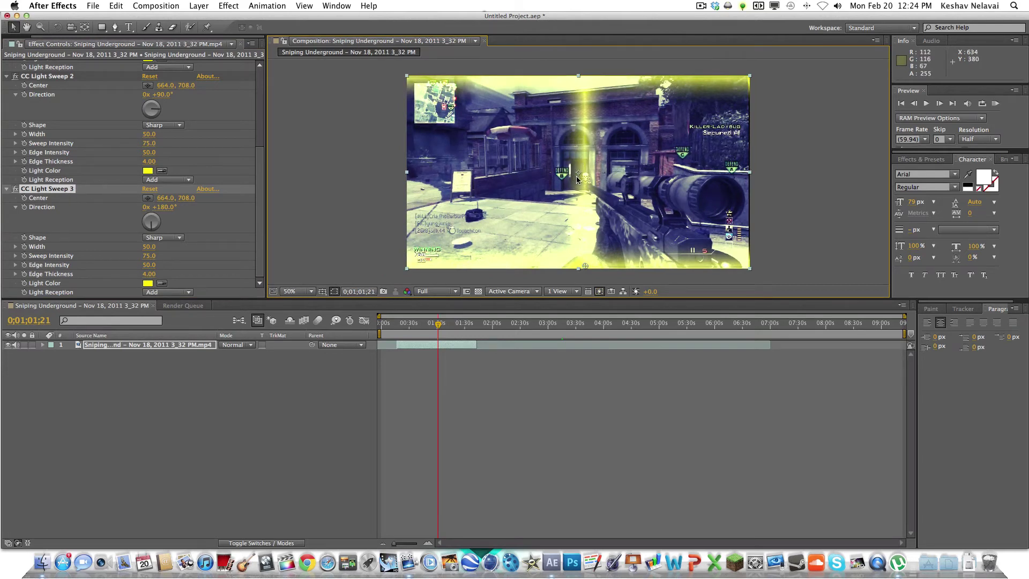
- Move the third sweep to the left edge and a fourth duplicate to the right edge
{"action": "left_click_drag", "start_coordinate": [585, 266], "coordinate": [409, 183]}
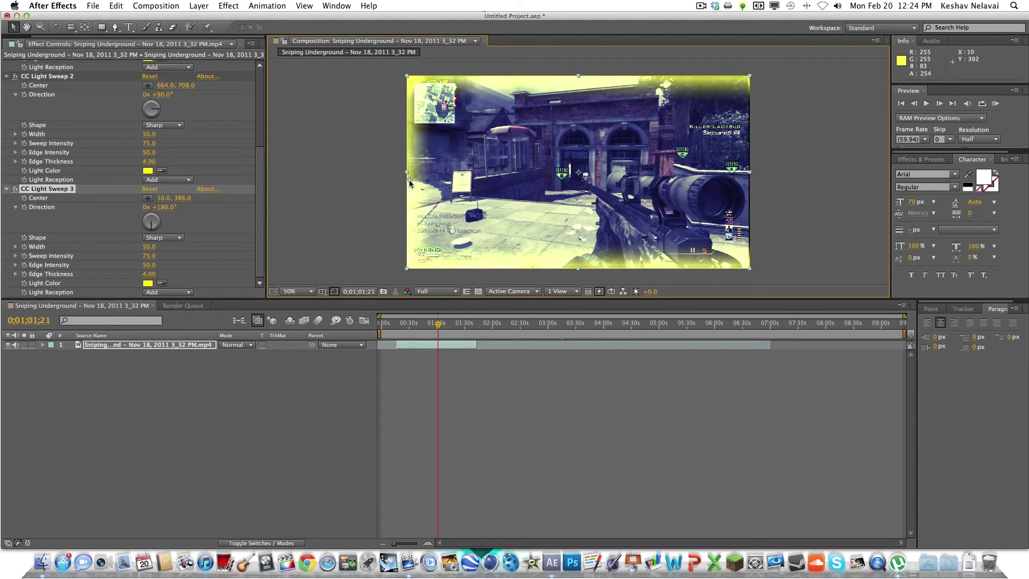
{"action": "key", "text": "super+d"}
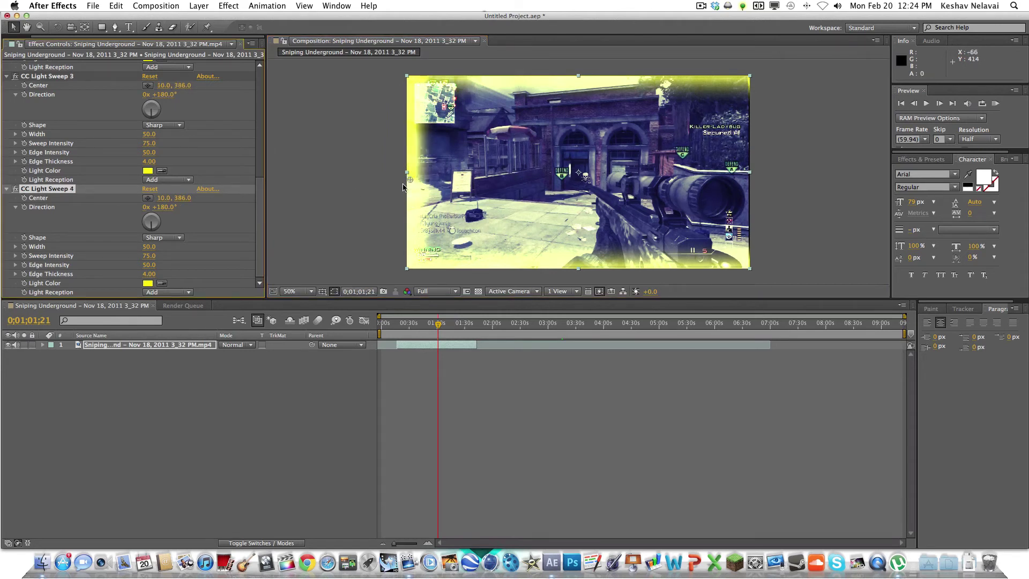
{"action": "left_click_drag", "start_coordinate": [410, 183], "coordinate": [752, 194]}
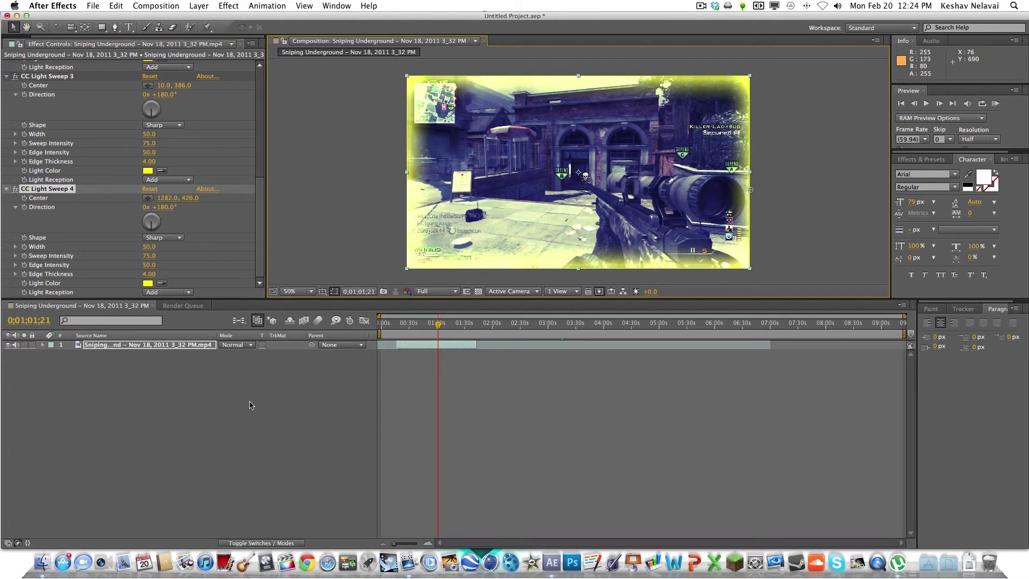
- Add a new adjustment layer above the gameplay clip via Layer > New
{"action": "right_click", "coordinate": [187, 343]}
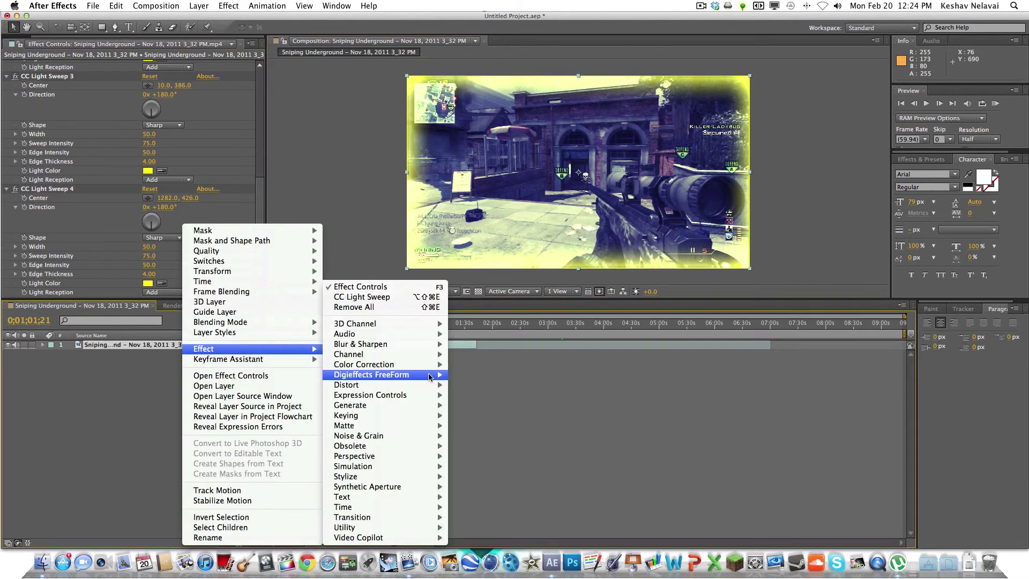
{"action": "key", "text": "Escape"}
{"action": "left_click", "coordinate": [229, 5]}
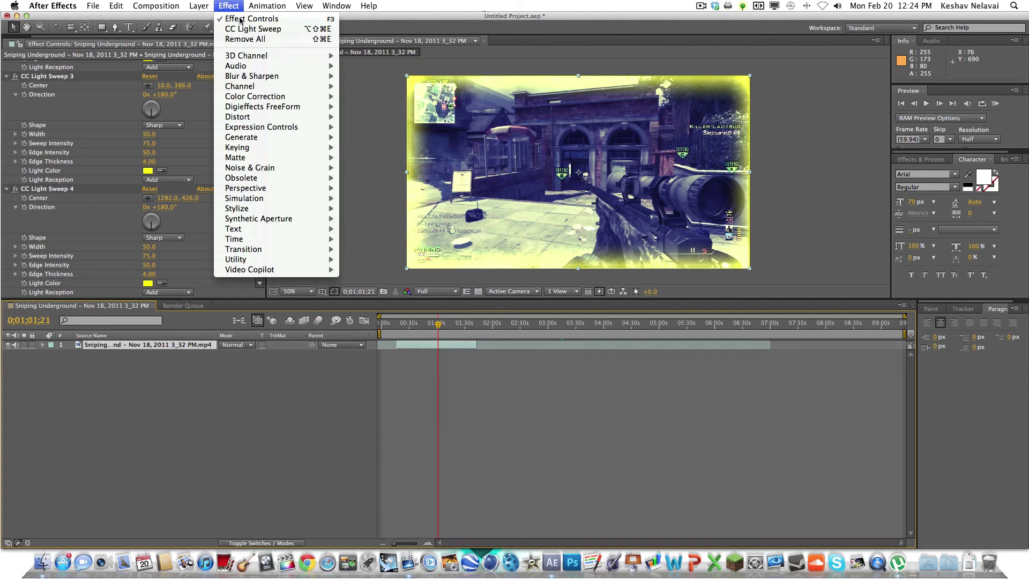
{"action": "mouse_move", "coordinate": [206, 19]}
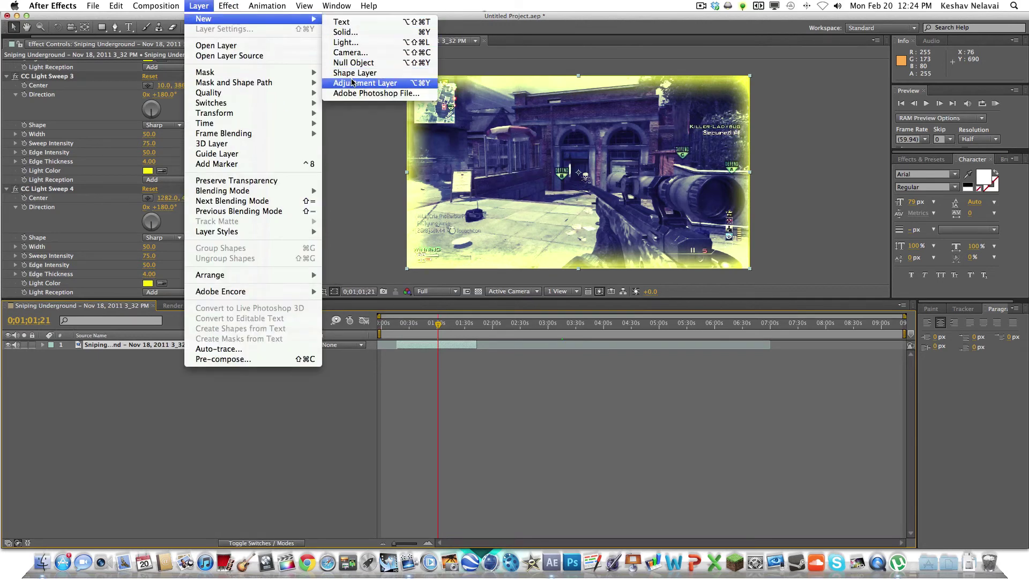
{"action": "left_click", "coordinate": [377, 80]}
- Draw an ellipse mask spanning the frame on the adjustment layer
{"action": "left_click", "coordinate": [102, 28]}
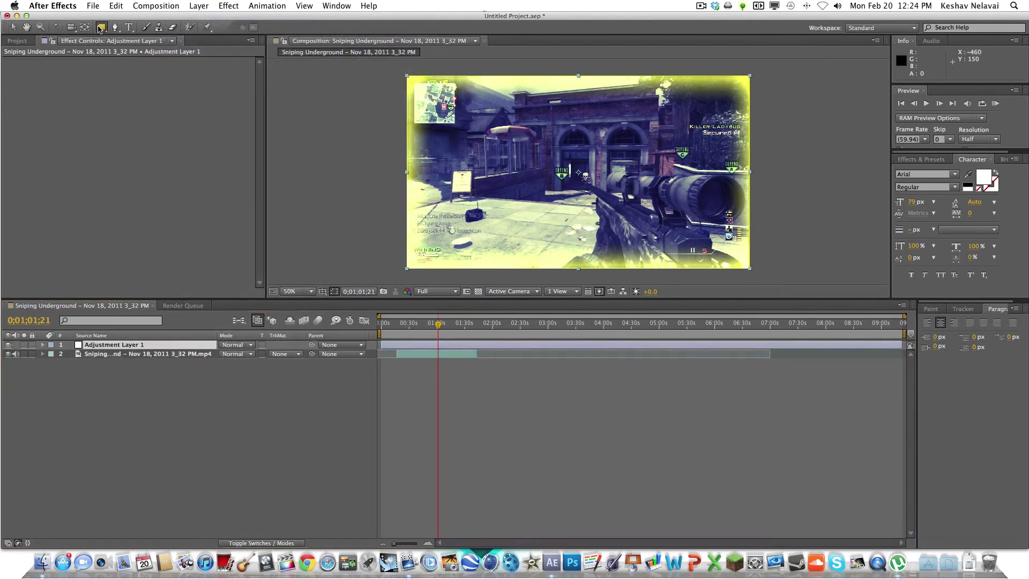
{"action": "left_click_drag", "start_coordinate": [103, 30], "coordinate": [132, 54]}
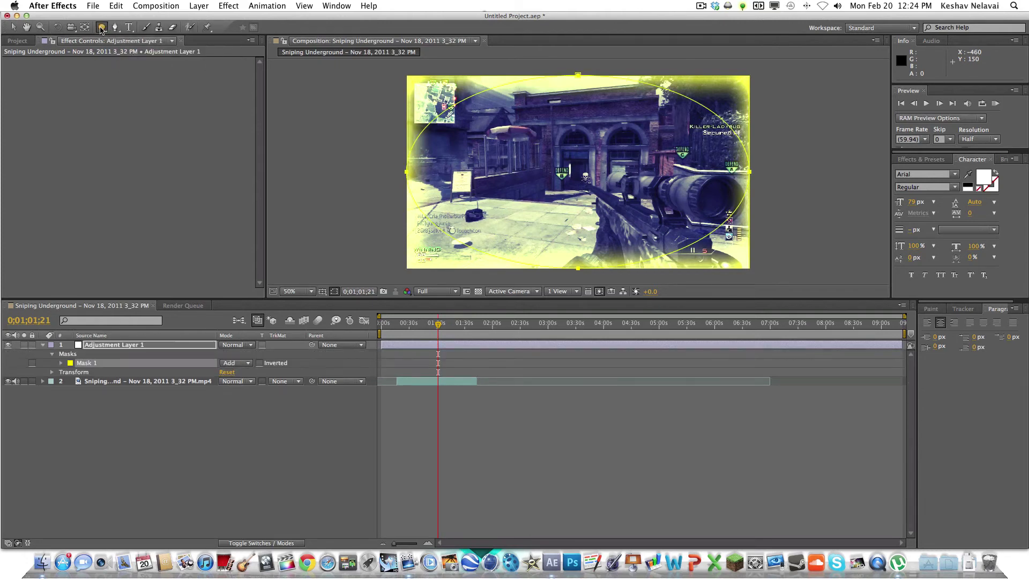
{"action": "key", "text": "v"}
{"action": "right_click", "coordinate": [174, 346]}
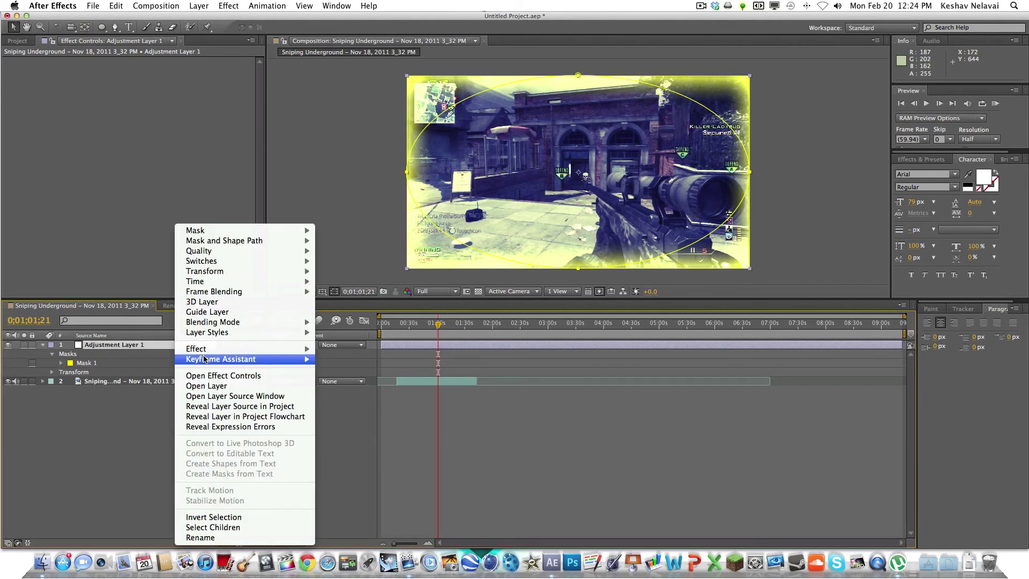
- Apply Gaussian Blur with Blurriness 12.5 and set Mask 1 to Subtract
{"action": "mouse_move", "coordinate": [269, 352]}
{"action": "mouse_move", "coordinate": [397, 344]}
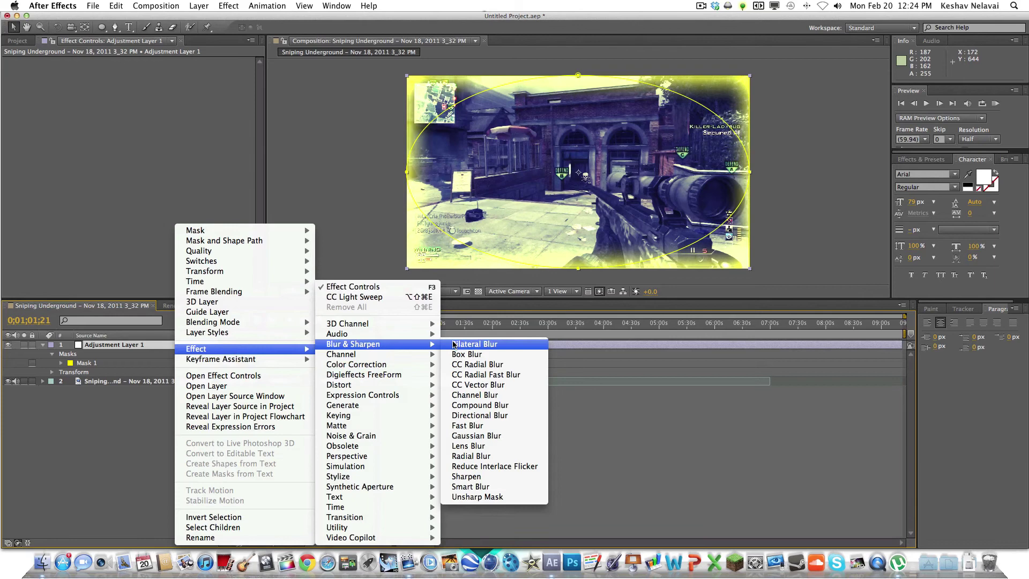
{"action": "left_click", "coordinate": [482, 435]}
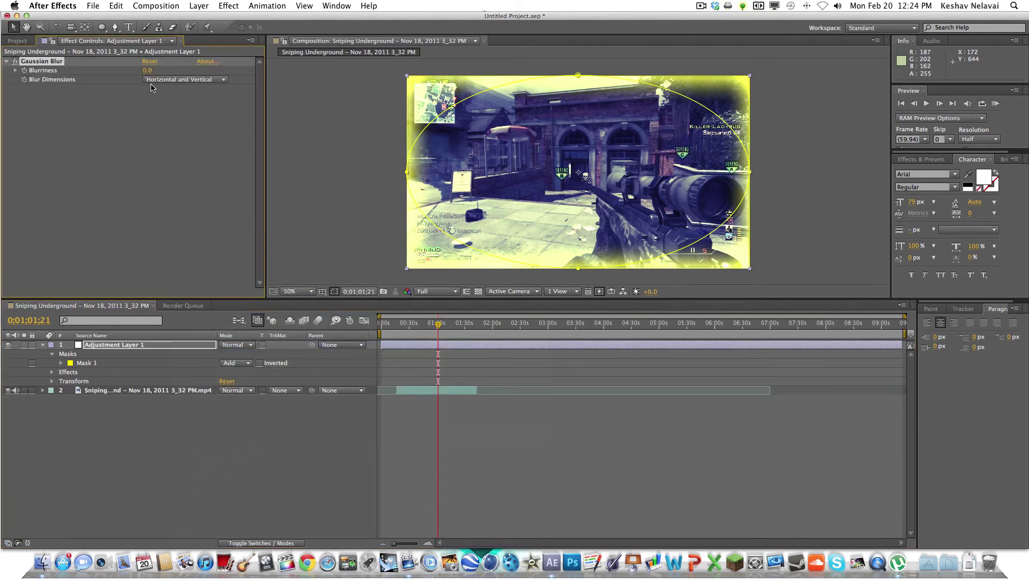
{"action": "left_click_drag", "start_coordinate": [146, 70], "coordinate": [251, 70]}
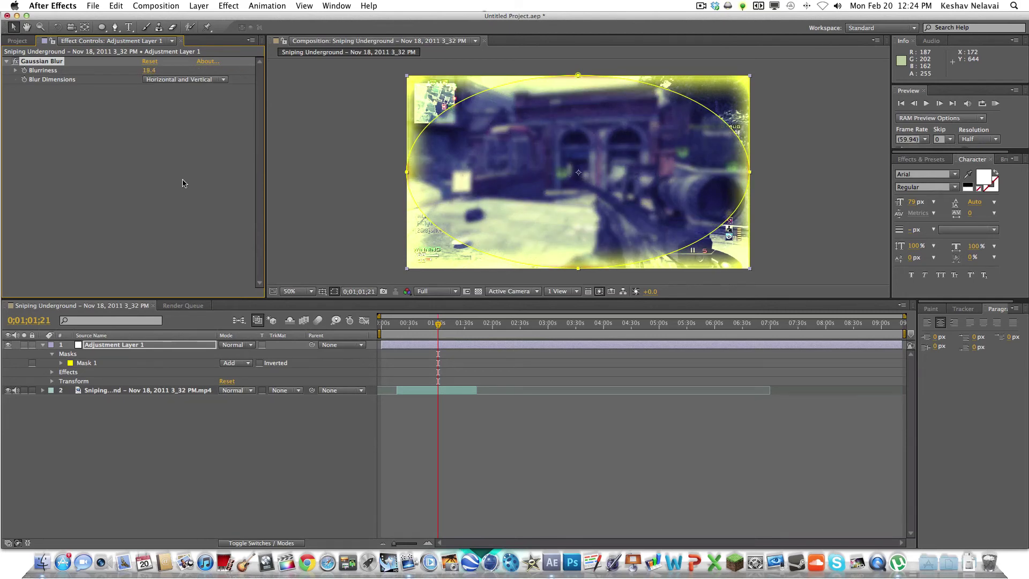
{"action": "left_click", "coordinate": [244, 371]}
{"action": "left_click", "coordinate": [236, 363]}
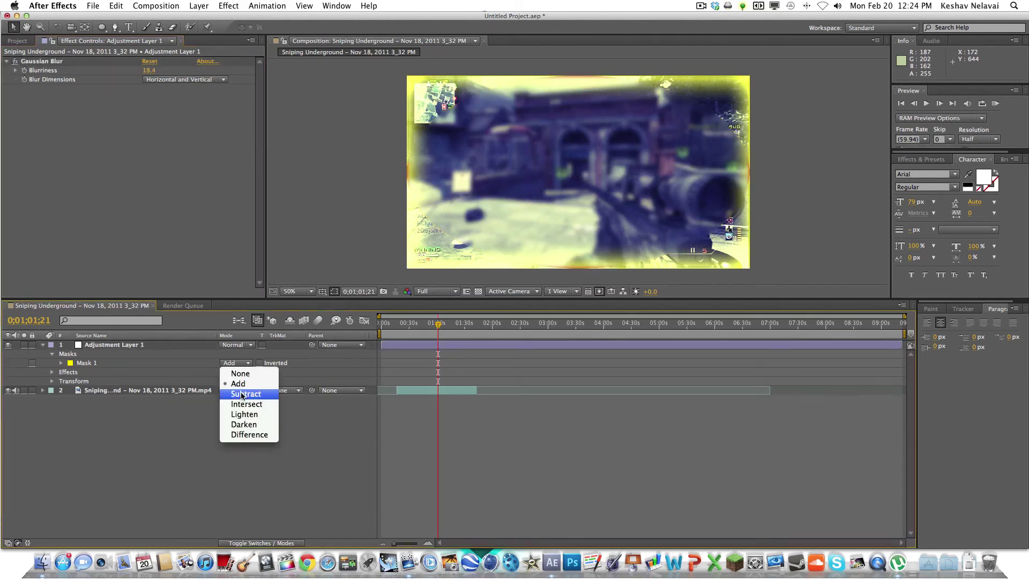
{"action": "left_click", "coordinate": [243, 394]}
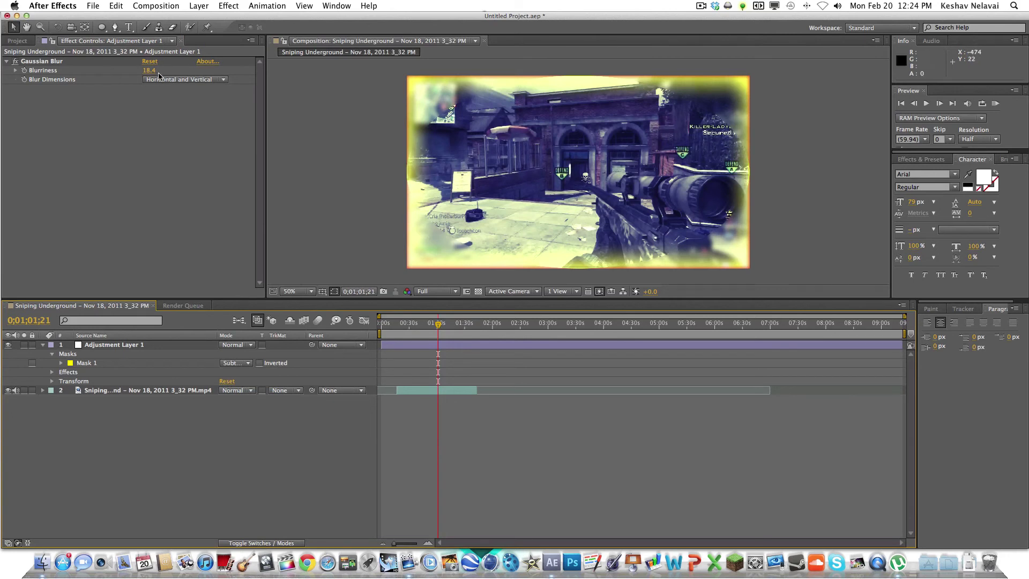
{"action": "left_click_drag", "start_coordinate": [150, 70], "coordinate": [132, 71]}
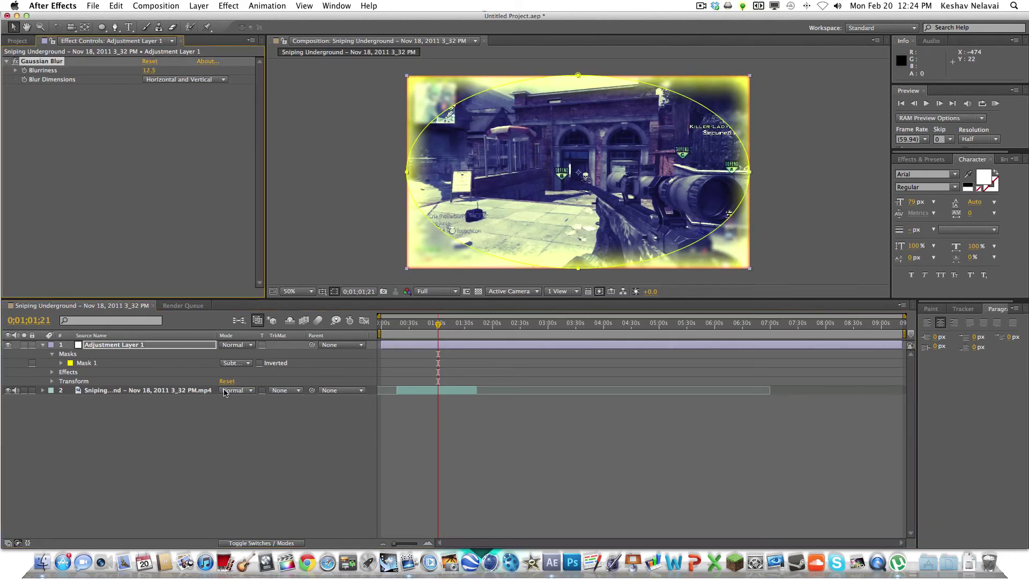
- Feather Mask 1 by 99 pixels and deselect to view the vignette
{"action": "left_click", "coordinate": [60, 363]}
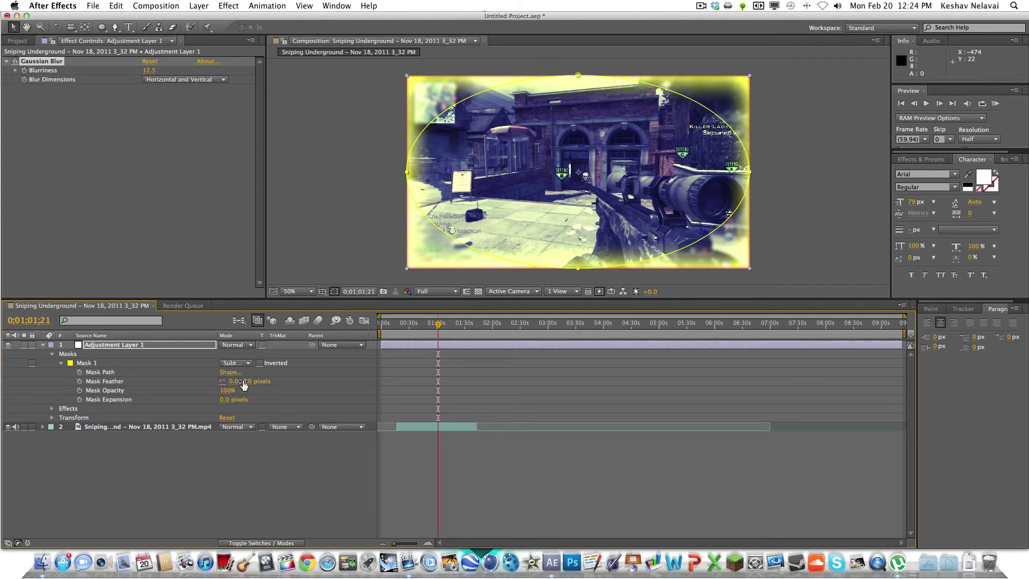
{"action": "left_click_drag", "start_coordinate": [239, 381], "coordinate": [301, 382]}
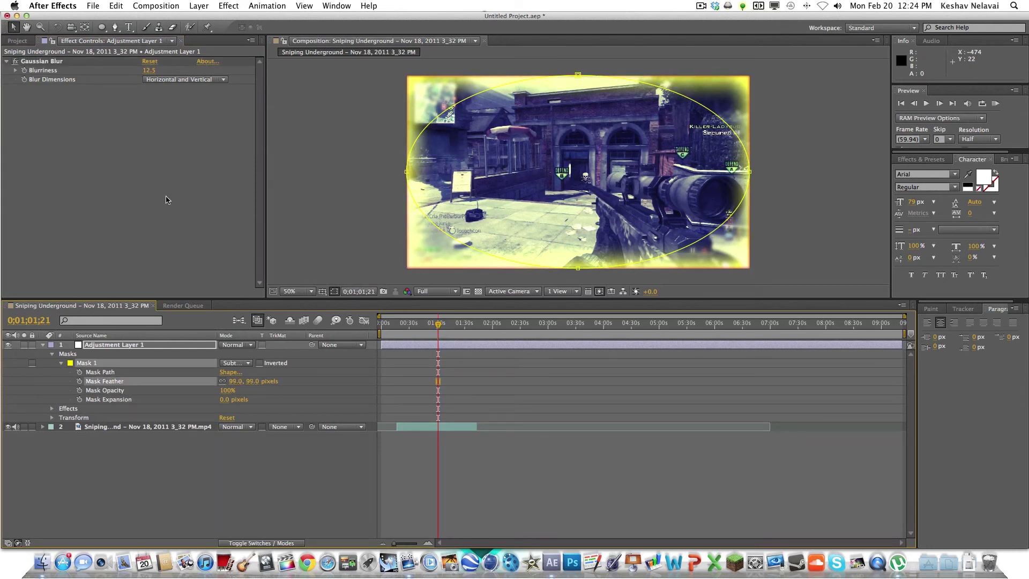
{"action": "left_click", "coordinate": [301, 216]}
{"action": "left_click", "coordinate": [302, 215]}
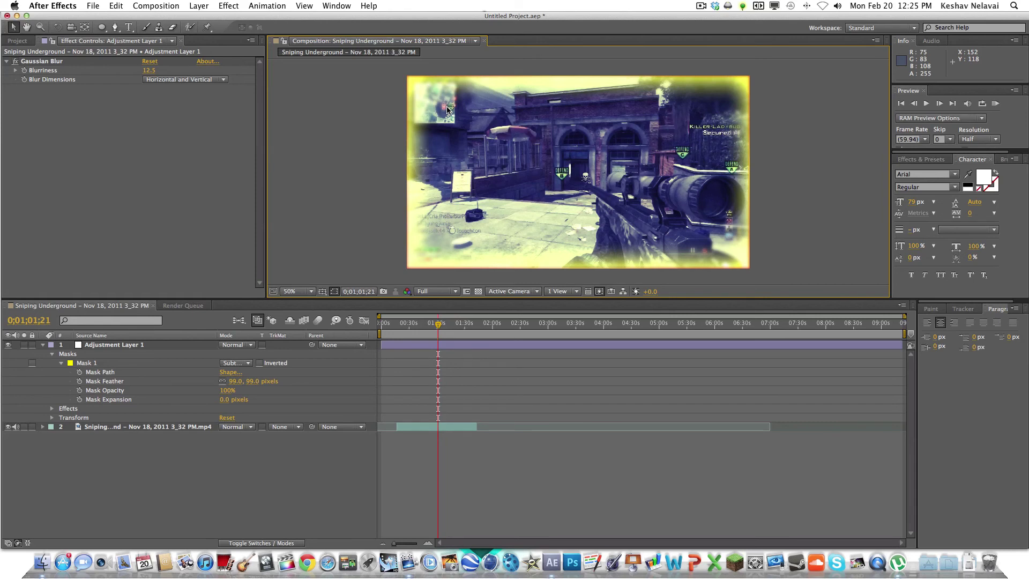
- Scrub the timeline to 0;00;25;26 to review the blurred vignette and yellow border
{"action": "left_click_drag", "start_coordinate": [438, 326], "coordinate": [461, 327]}
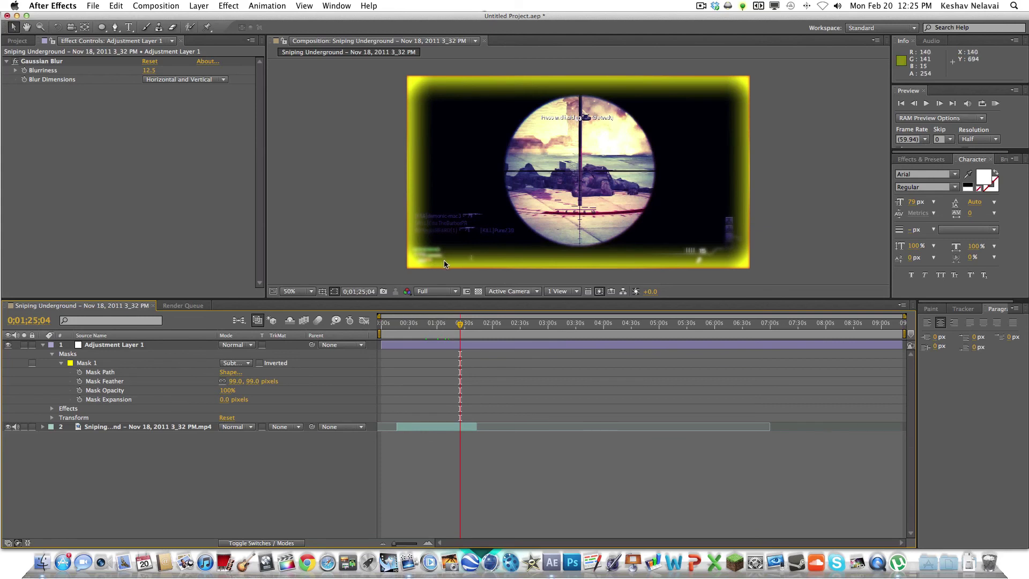
{"action": "left_click", "coordinate": [405, 329]}
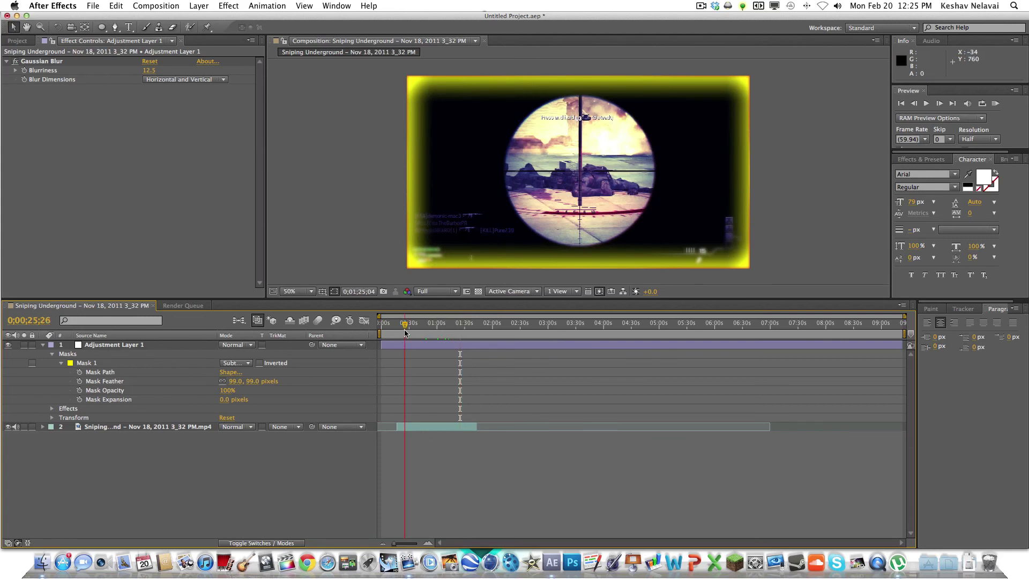